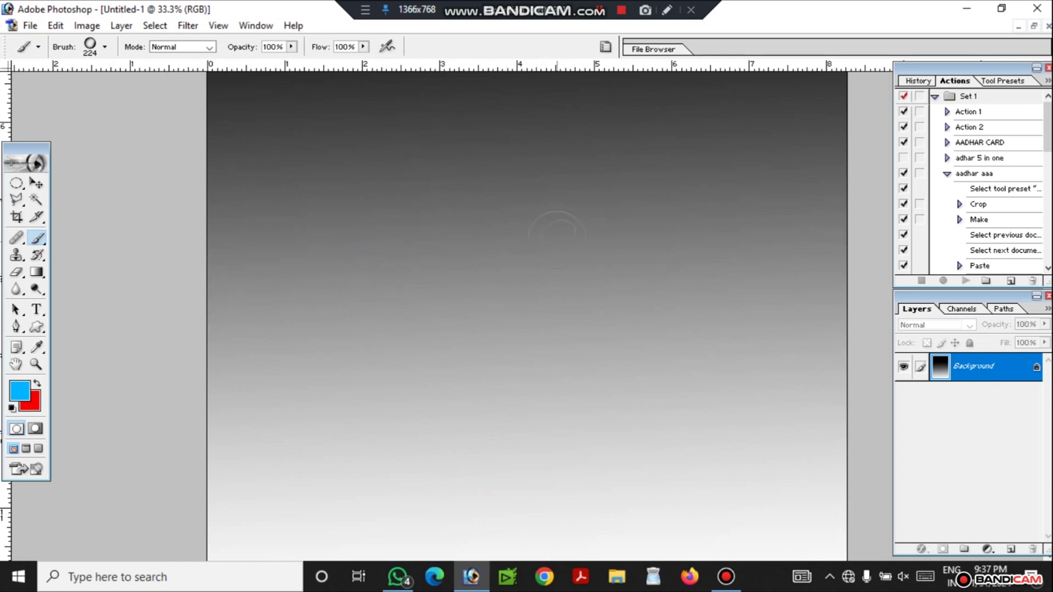
- Stamp colourful translucent bubbles of varying sizes across the grey gradient canvas with the bubble brush
click(39, 242)
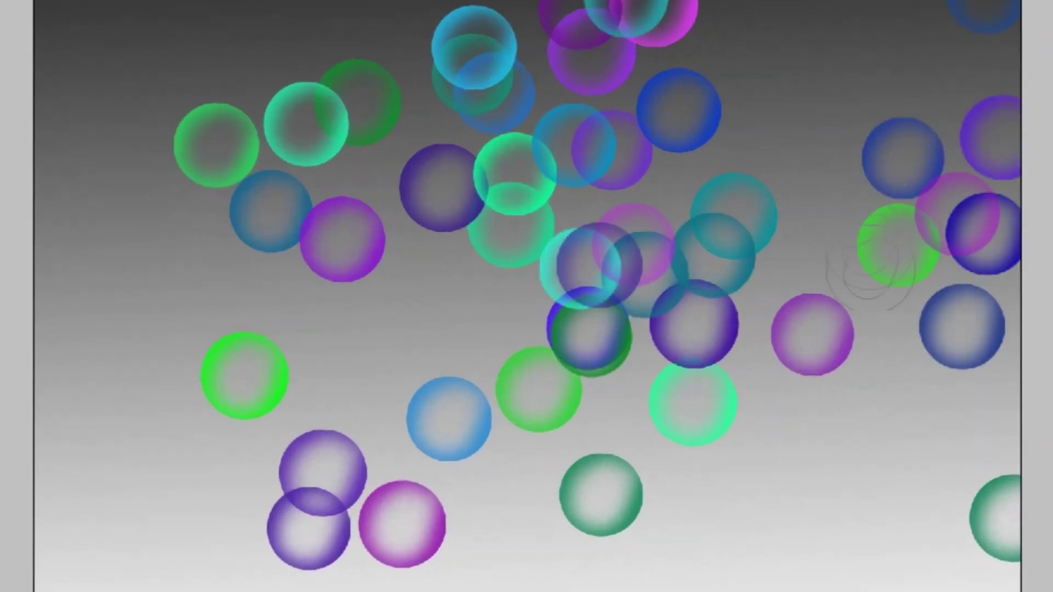
mouse_move(871, 268)
mouse_down()
mouse_move(481, 411)
mouse_move(306, 365)
mouse_move(434, 517)
mouse_move(694, 461)
mouse_up()
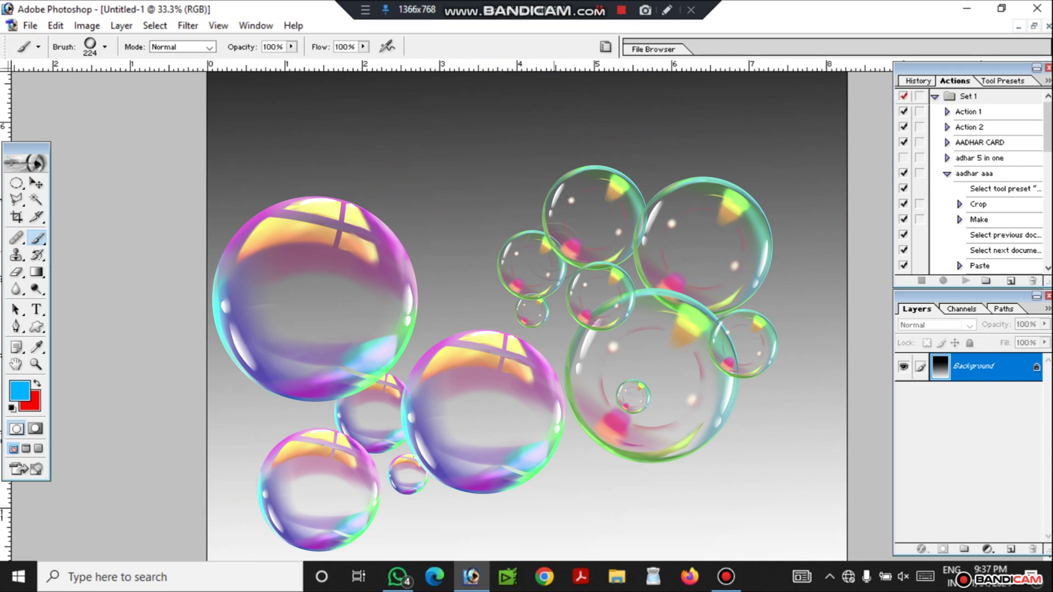
click(35, 240)
click(38, 241)
click(39, 241)
click(36, 242)
- Close the bubble artwork and create a new A4 document at 300 pixels/inch
key(ctrl+w)
click(557, 323)
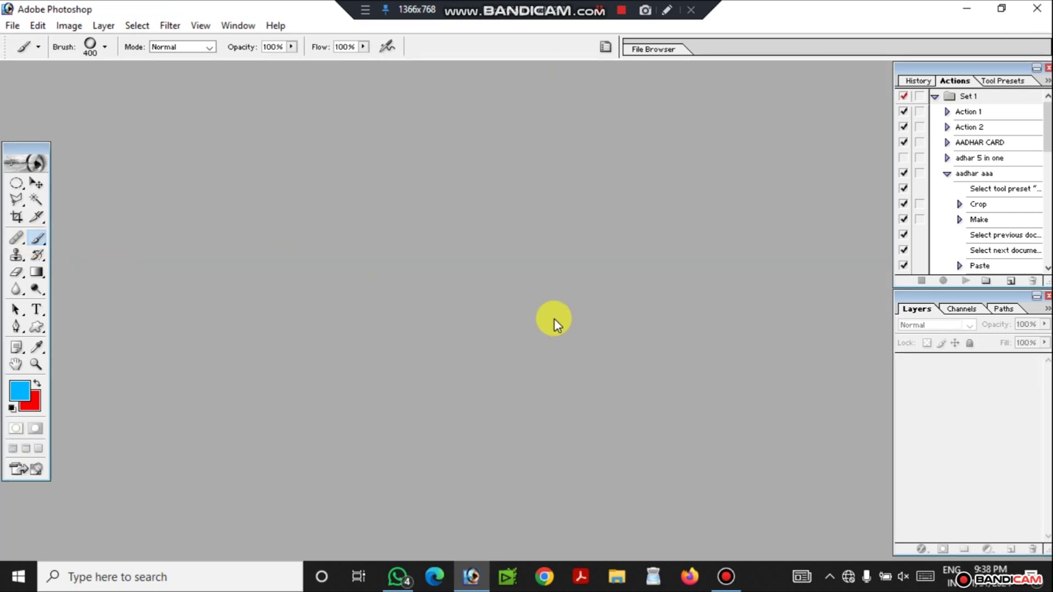
key(ctrl+n)
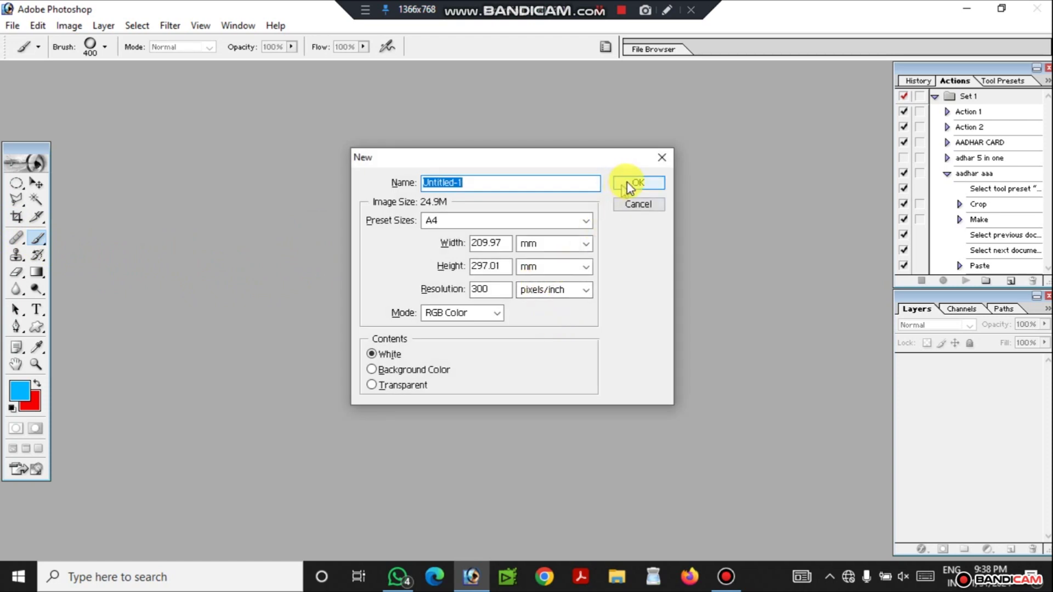
click(628, 188)
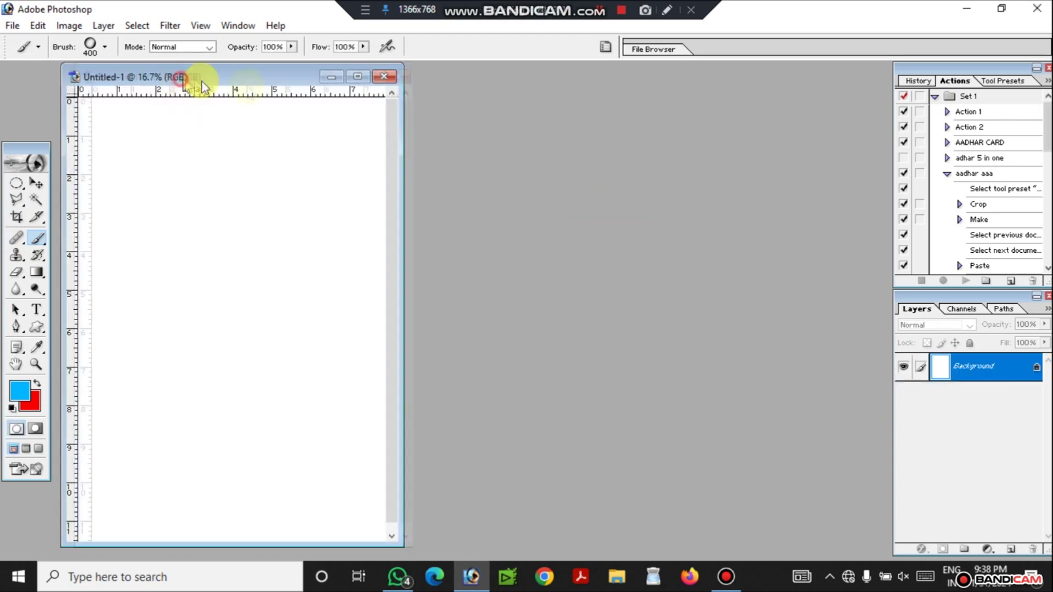
drag(202, 86, 395, 93)
- Reset to default colours, swap them, and fill the canvas with black
key(d)
key(x)
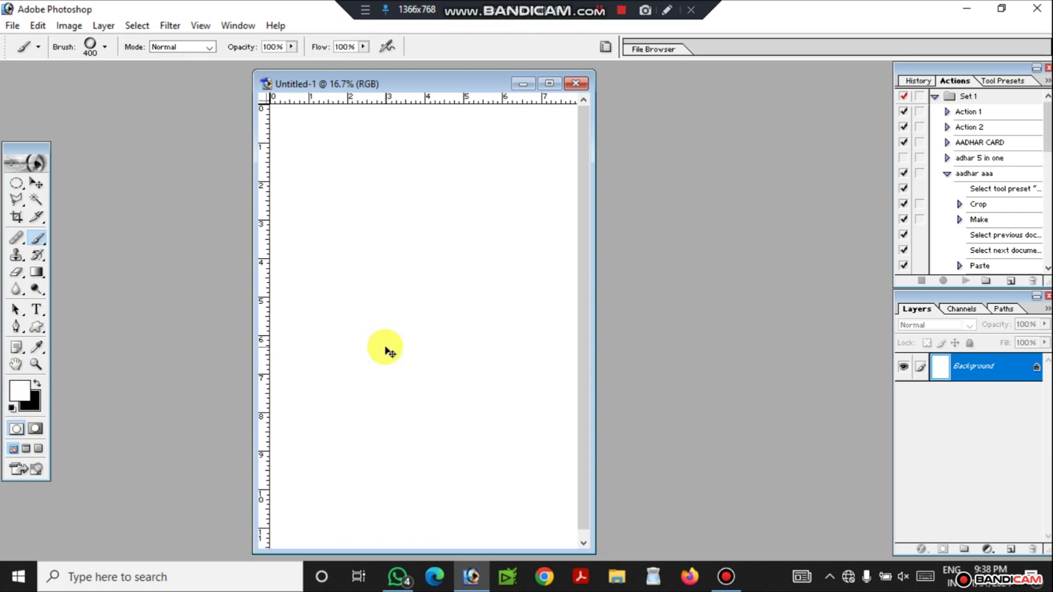
key(ctrl+BackSpace)
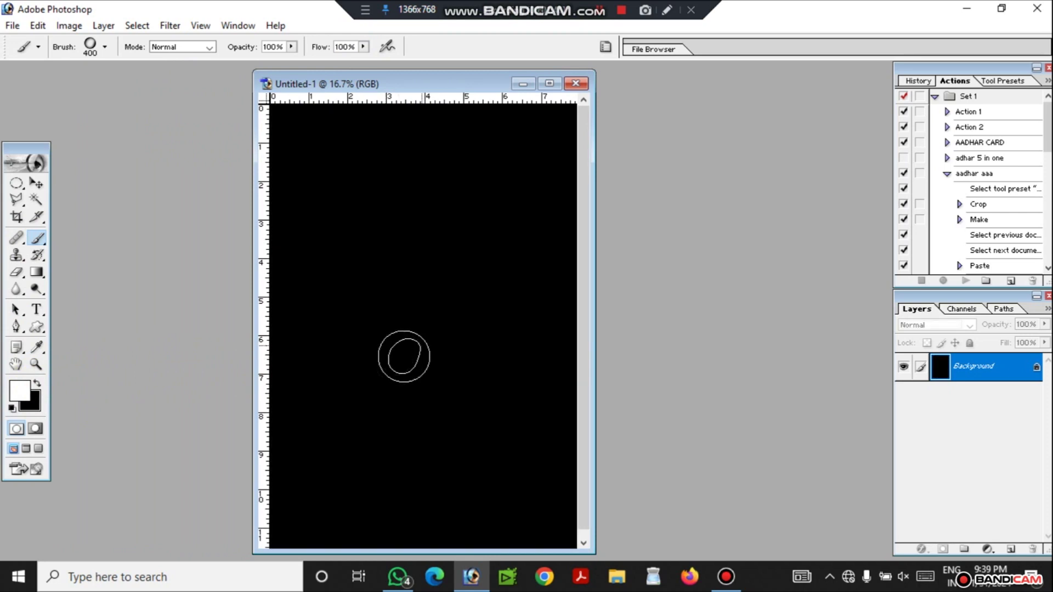
- Choose a small hard round brush preset from the brush presets
right_click(490, 258)
scroll(574, 362, down, 3)
scroll(575, 361, up, 3)
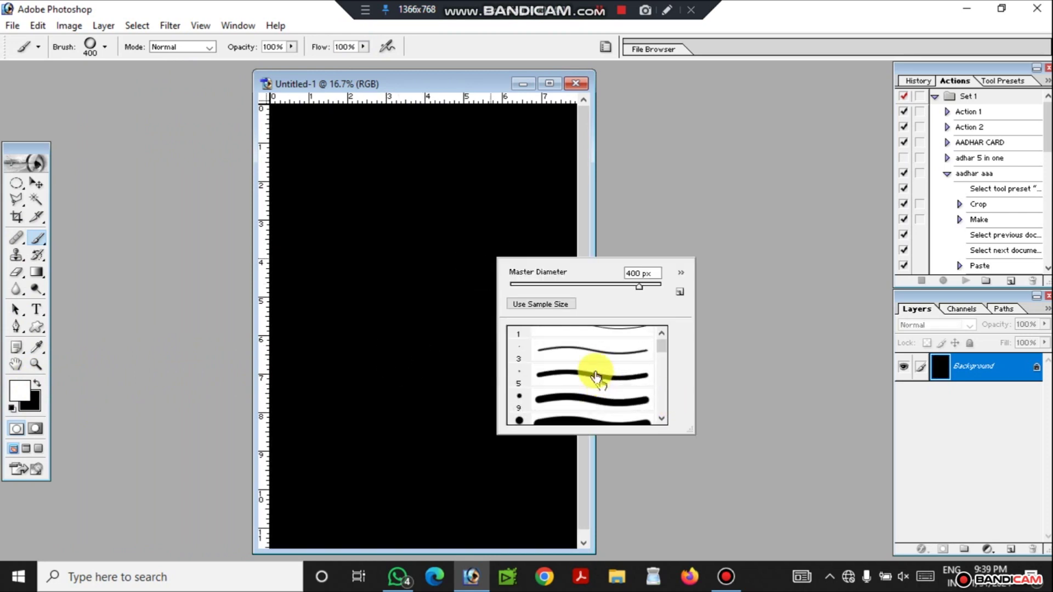
click(592, 393)
click(349, 247)
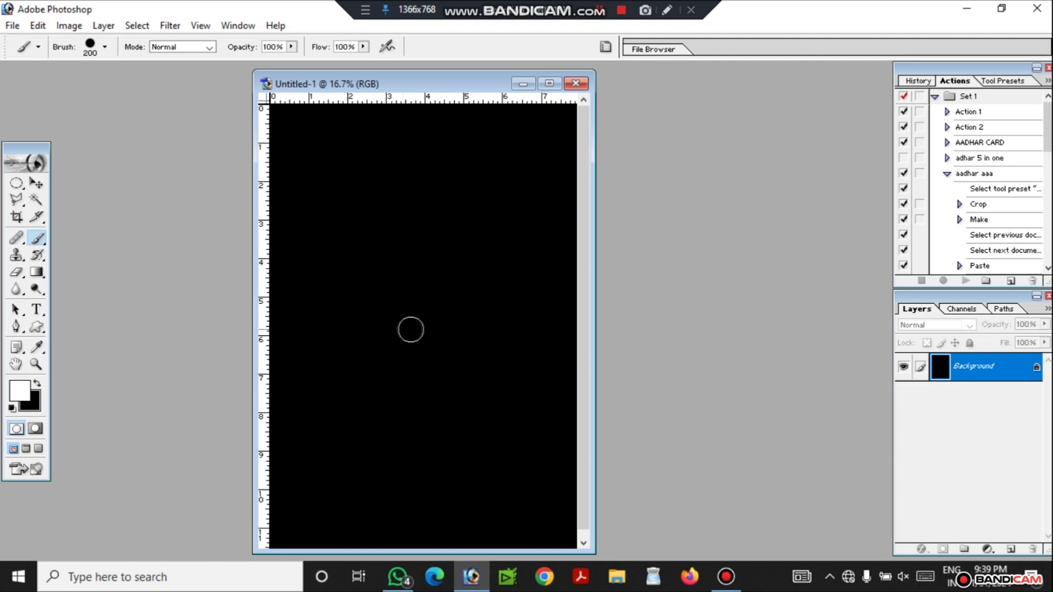
- Select a circle in the upper middle of the canvas with the Elliptical Marquee and add a new layer
key(m)
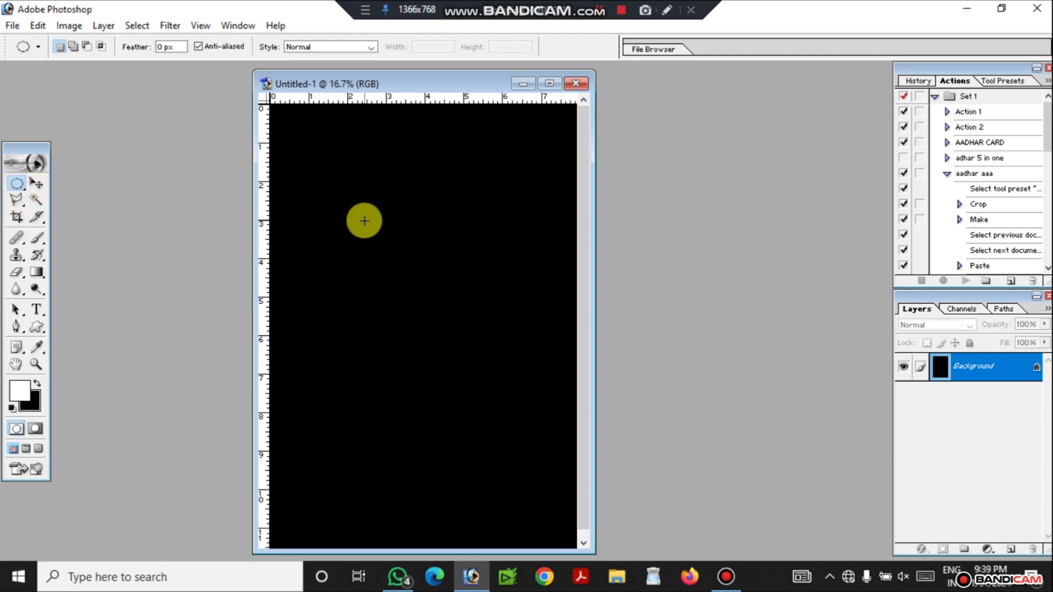
drag(365, 214, 476, 332)
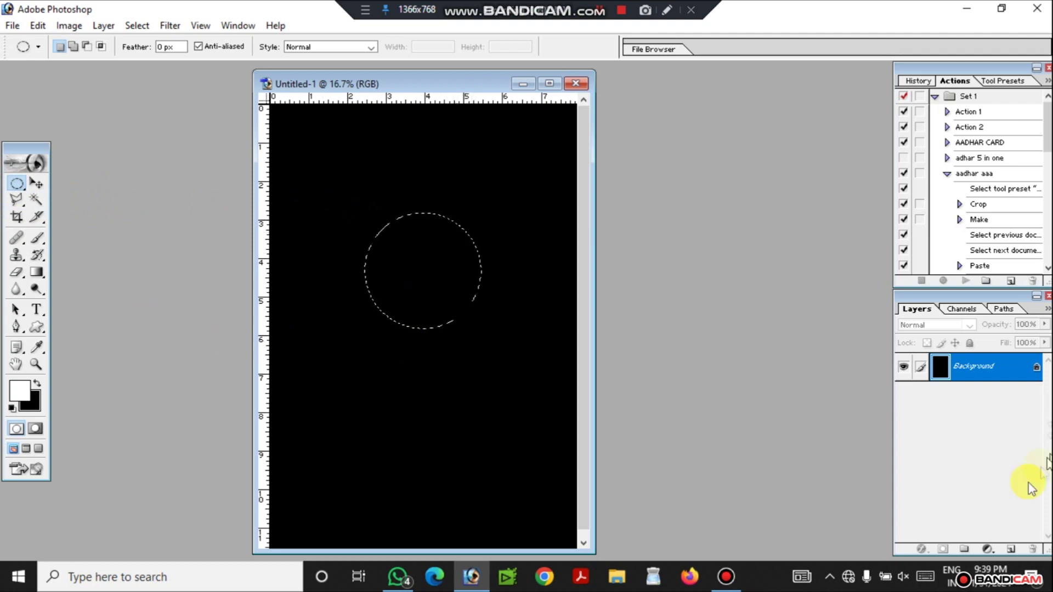
click(1010, 549)
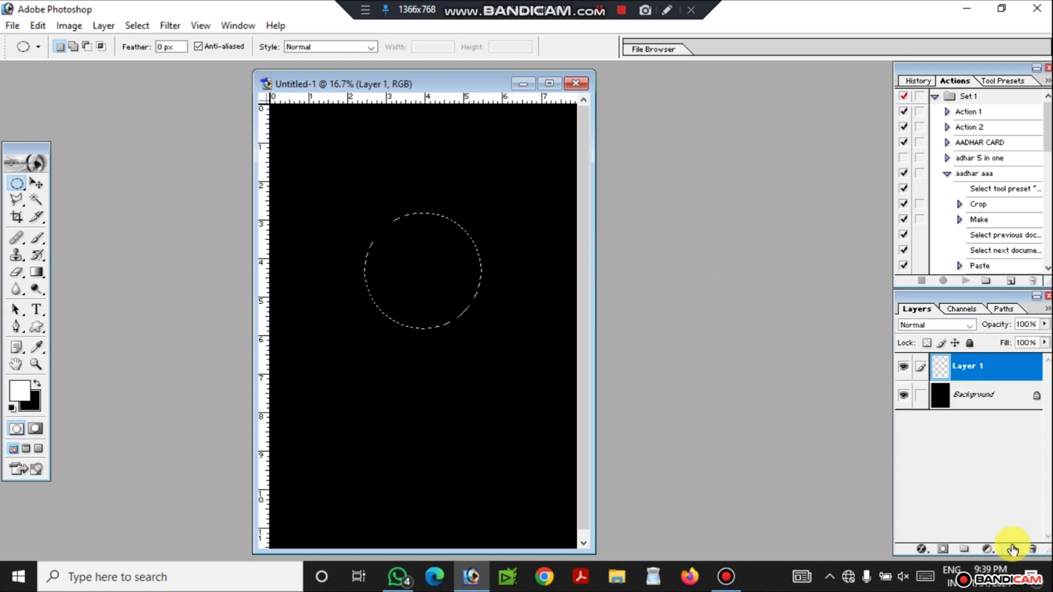
- Paint soft white around the circle's edge with a soft brush enlarged to 626 px
click(36, 239)
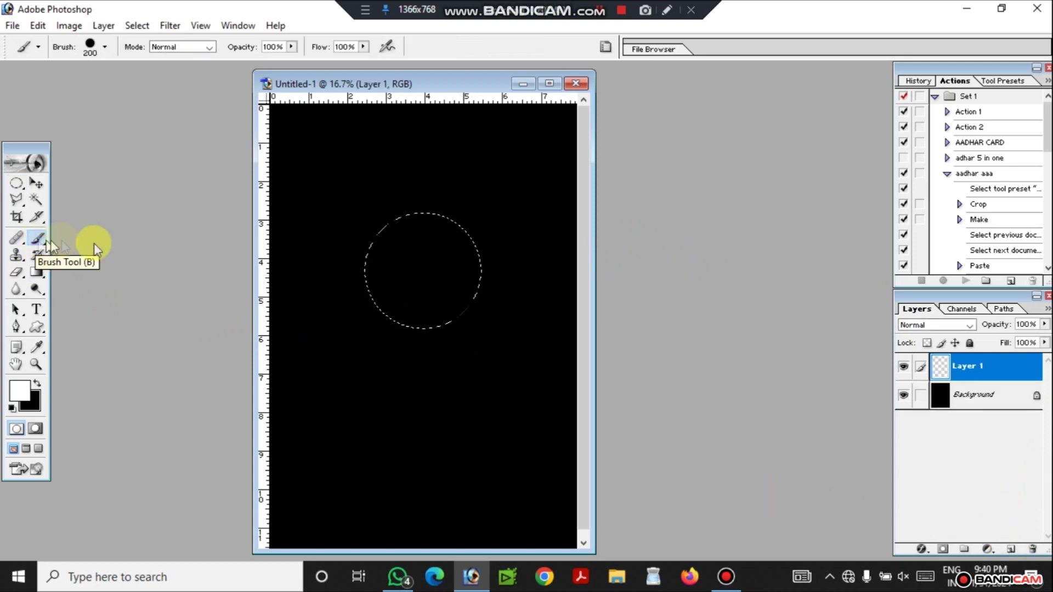
key(bracketright)
key(bracketright)
key(bracketright)
right_click(470, 280)
scroll(540, 383, down, 5)
click(511, 383)
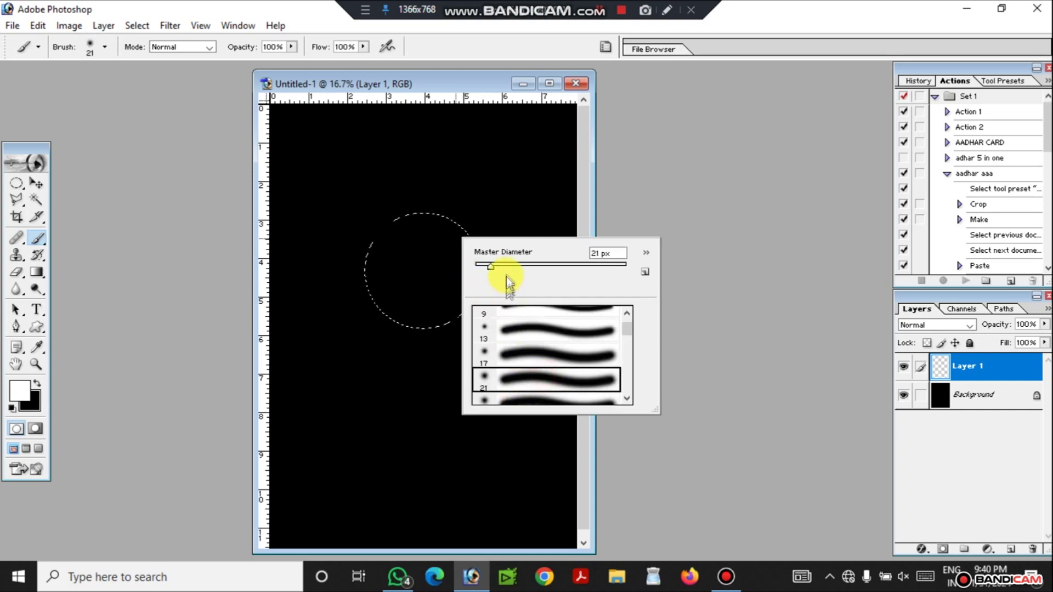
drag(506, 269, 516, 269)
mouse_move(472, 230)
mouse_down()
mouse_move(481, 317)
mouse_move(411, 352)
mouse_move(340, 290)
mouse_move(353, 216)
mouse_move(404, 183)
mouse_move(425, 183)
mouse_up()
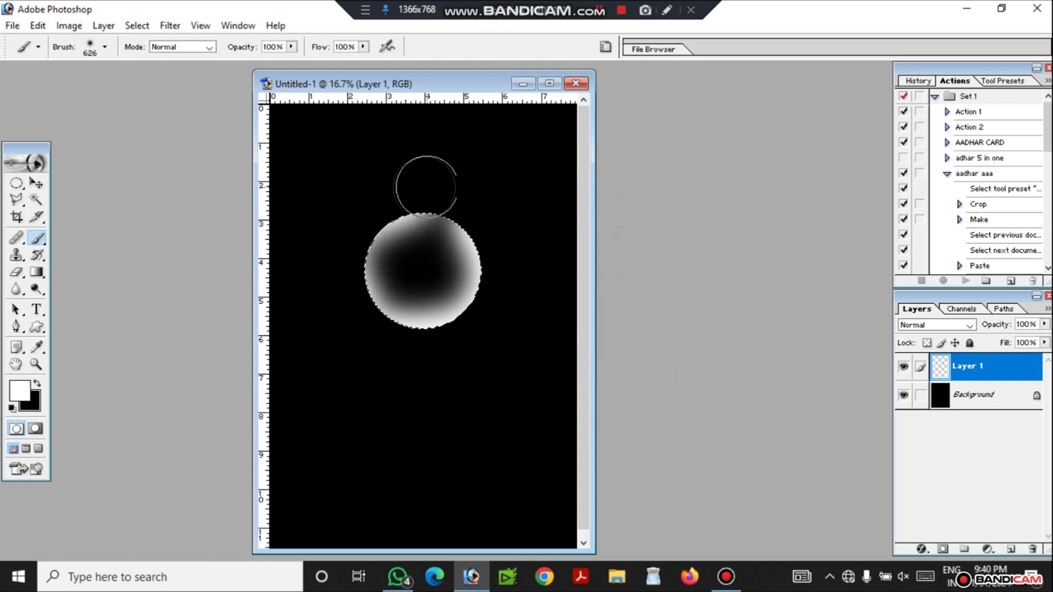
drag(1003, 404, 980, 403)
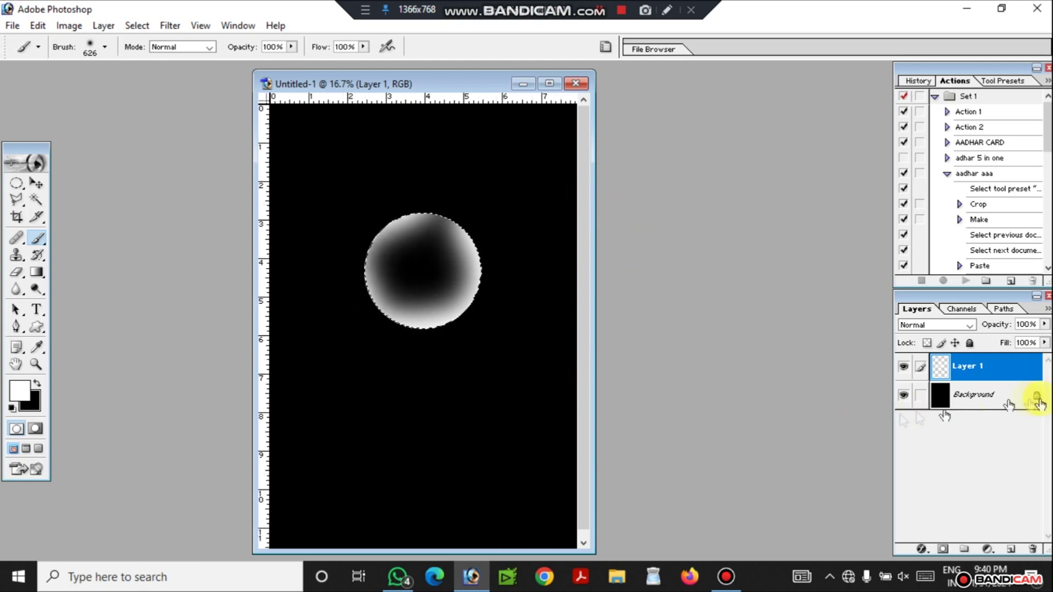
click(980, 404)
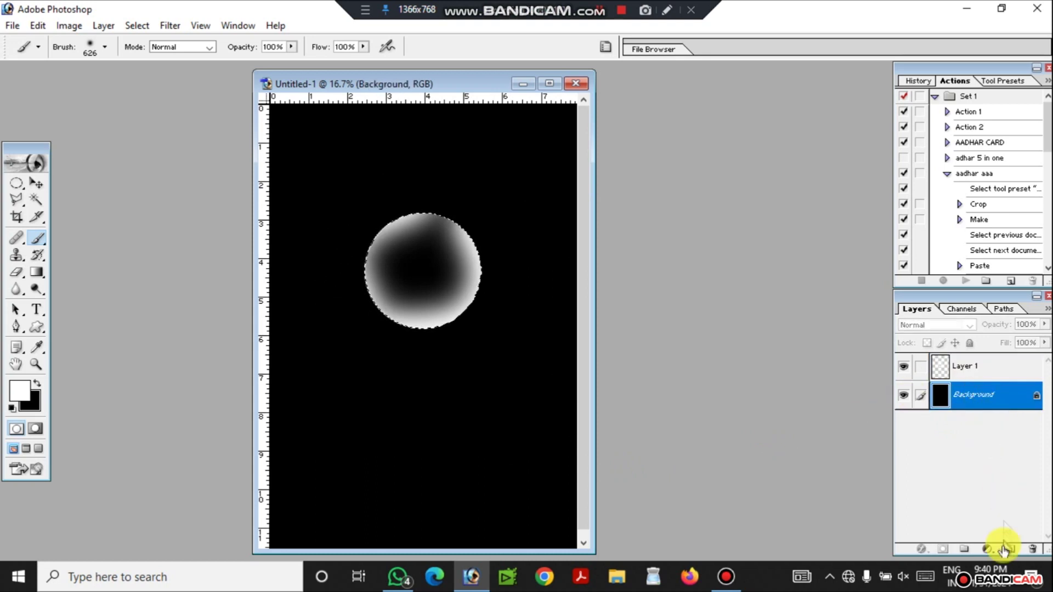
- Delete the black Background layer and confirm the deletion
click(1032, 549)
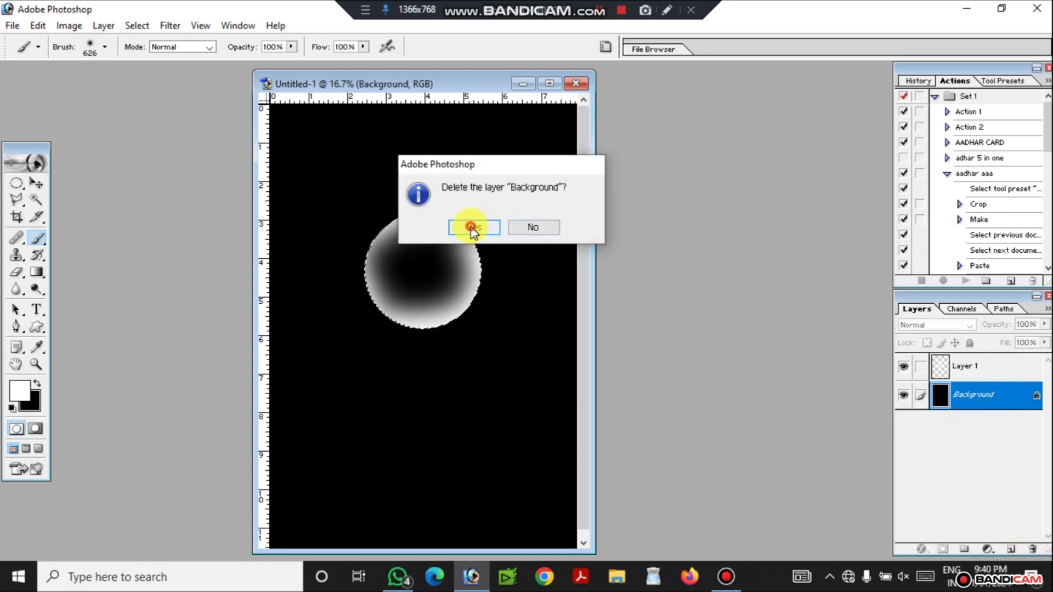
click(472, 227)
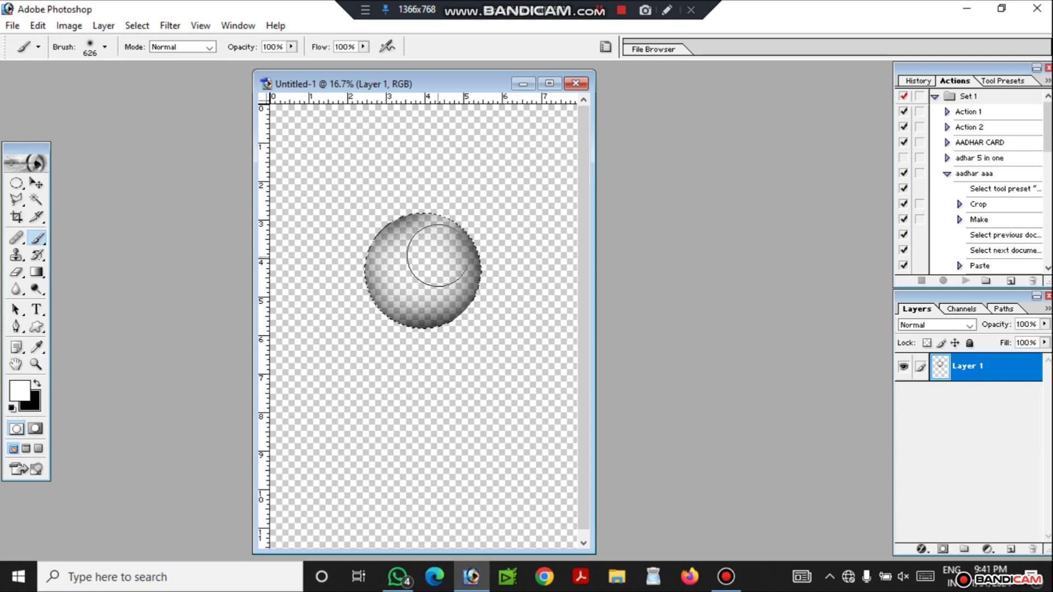
- Define the sphere as a 906 px sampled brush with an edited name, then close its document
click(39, 26)
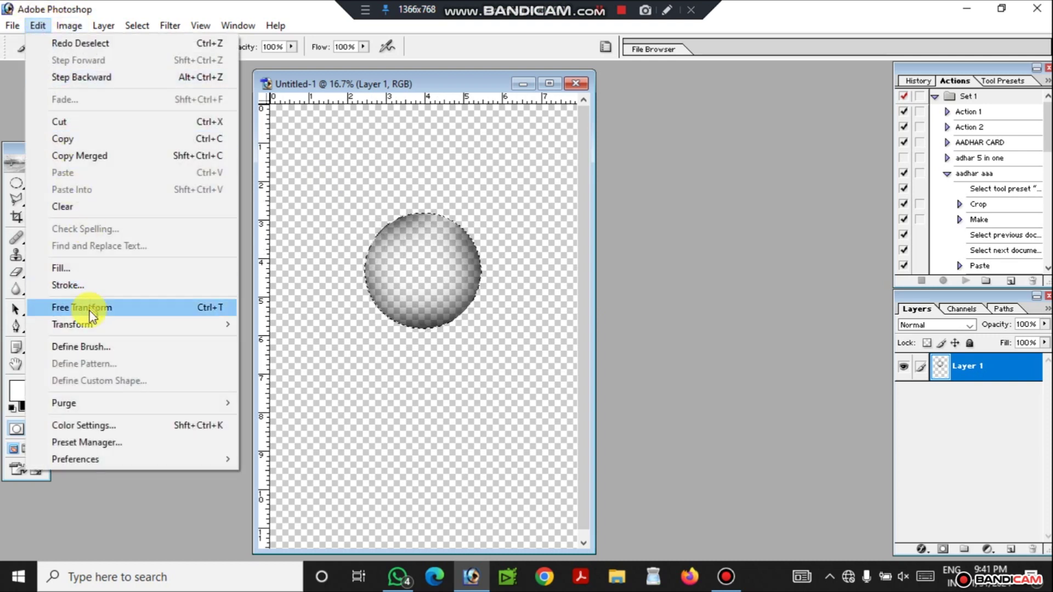
click(48, 25)
click(47, 26)
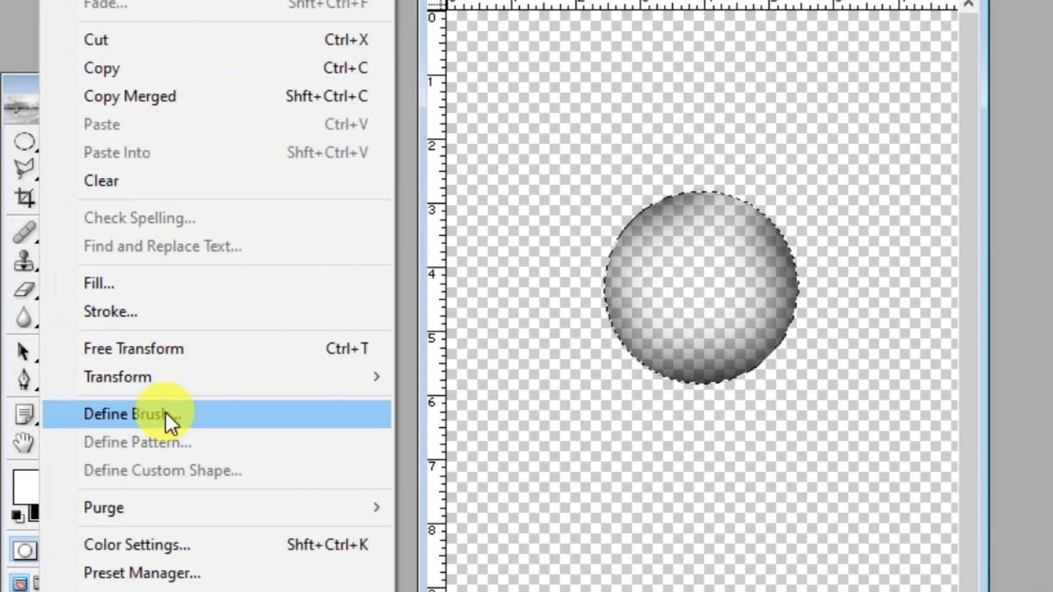
click(165, 412)
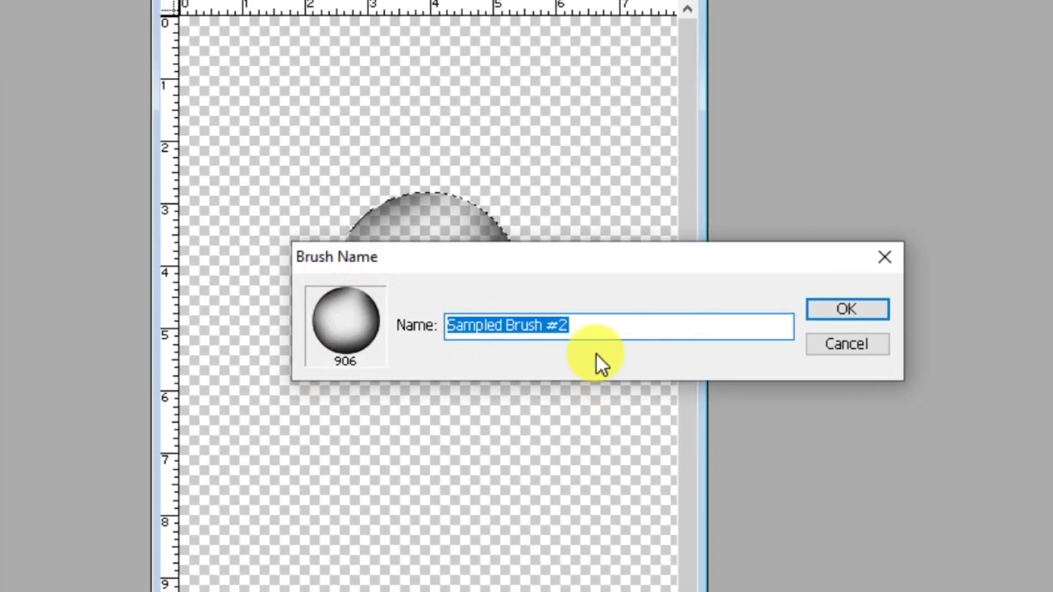
key(End)
key(BackSpace)
key(BackSpace)
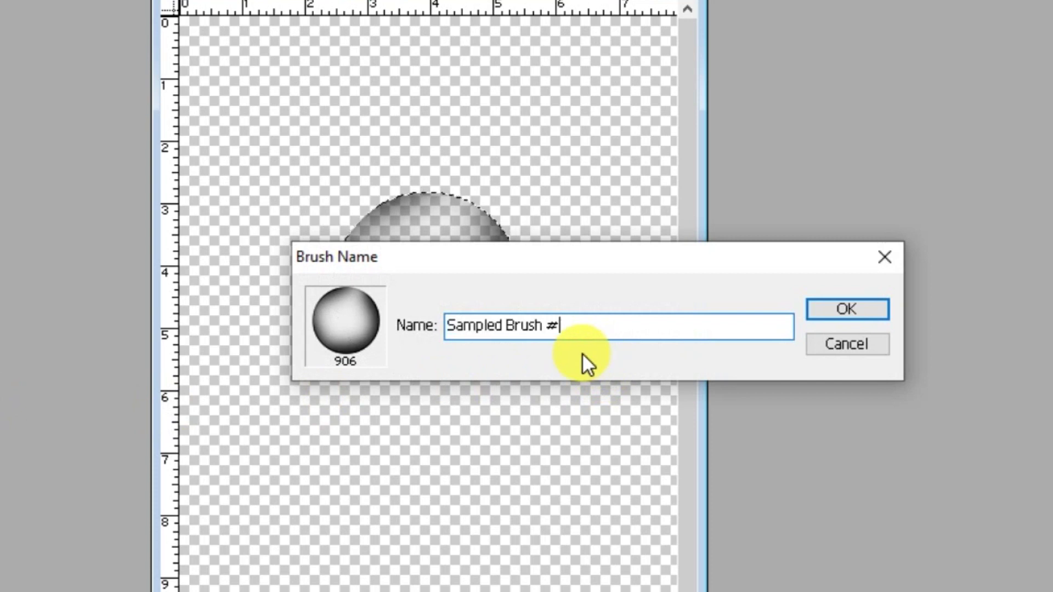
text(ne)
click(705, 285)
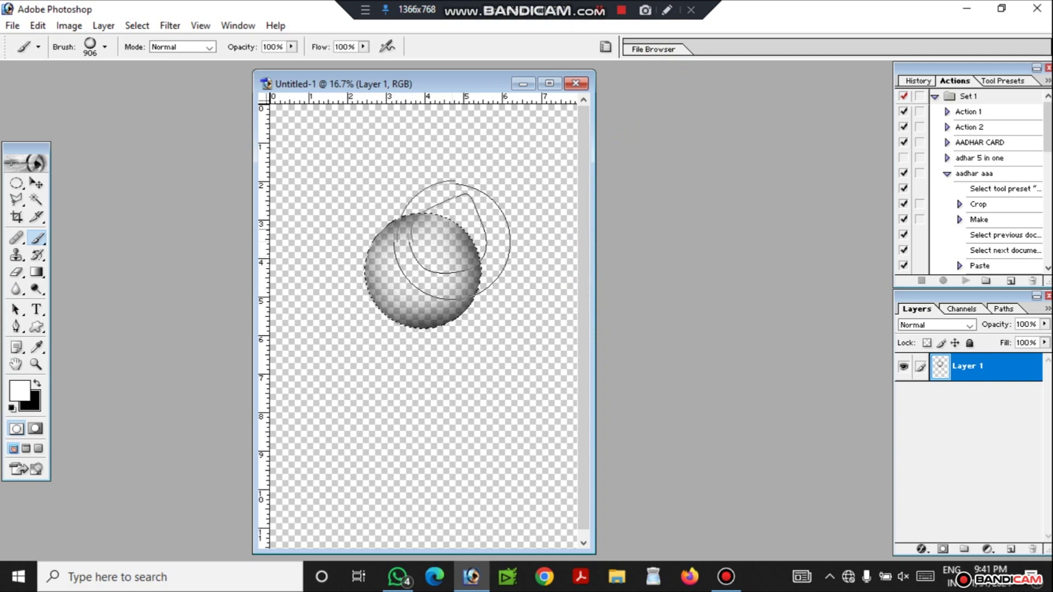
click(575, 83)
- Discard the sphere document unsaved, create a default new document, and drag a vertical gradient
click(528, 226)
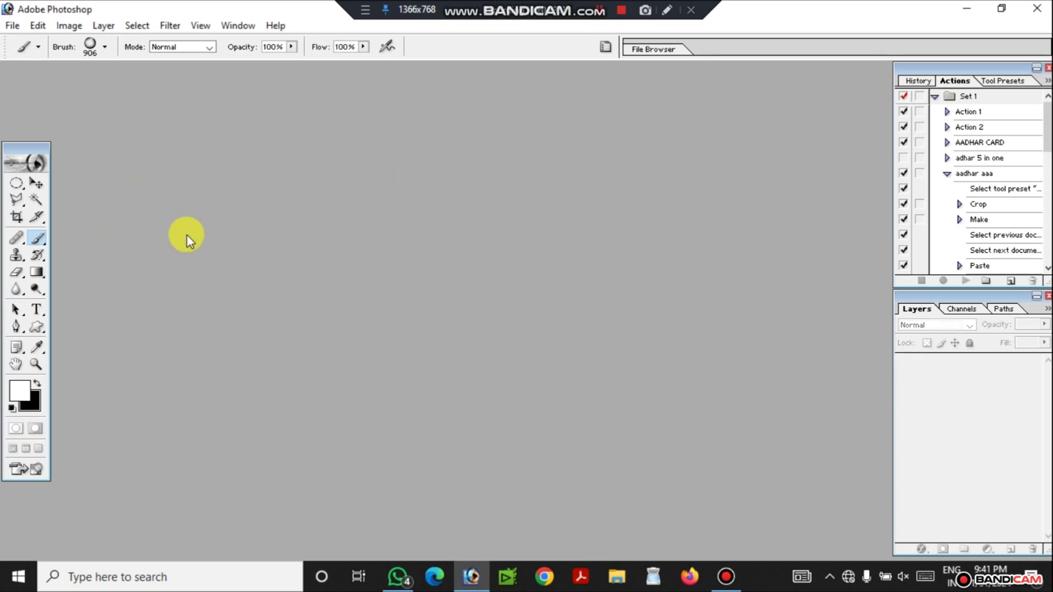
key(ctrl+n)
key(Return)
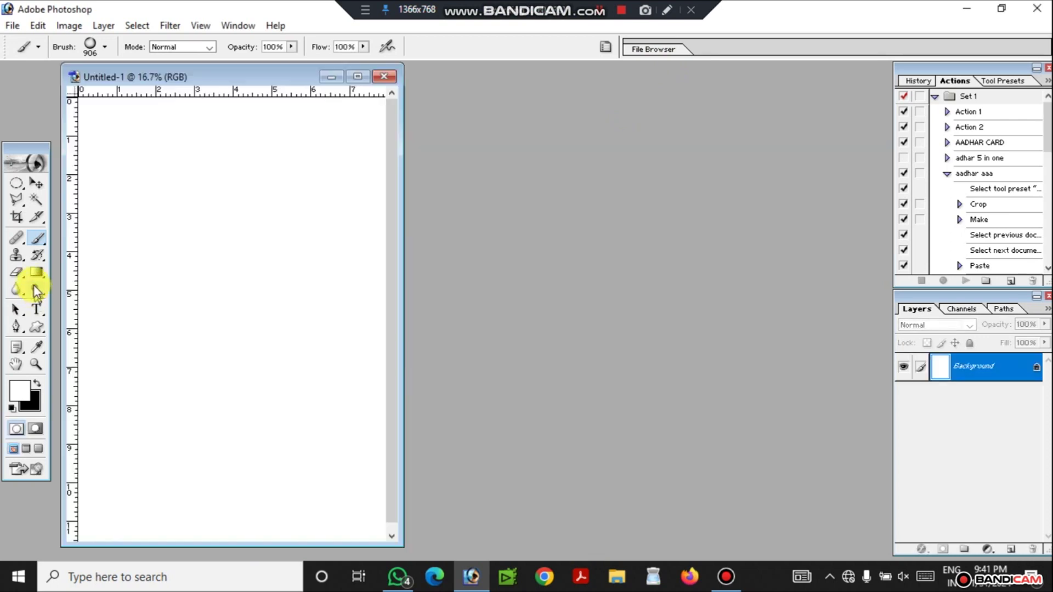
click(35, 274)
drag(222, 158, 218, 447)
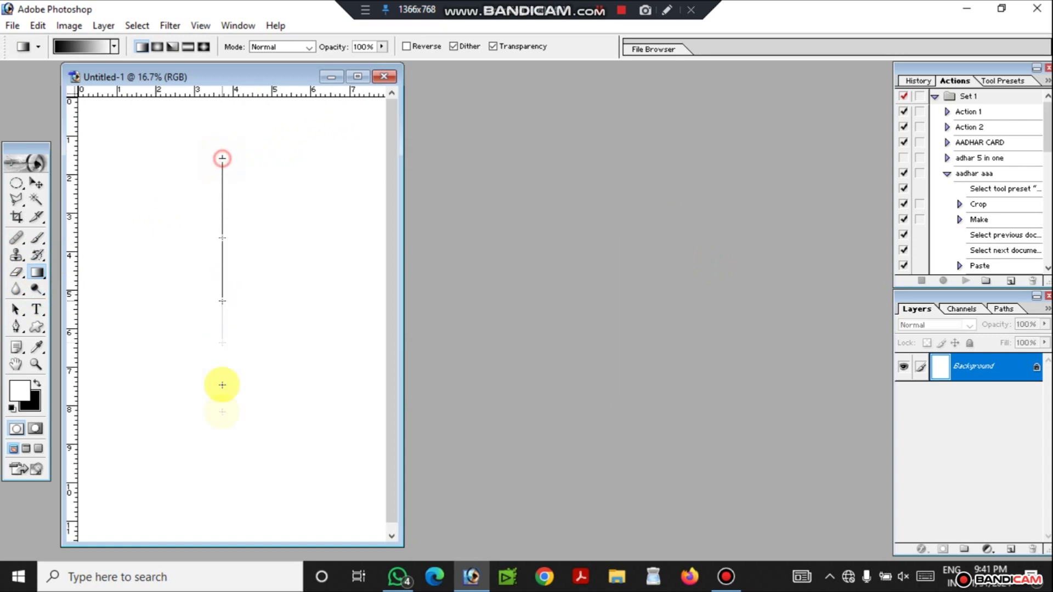
- Fill the canvas with a black-to-white gradient, then pick the 906 px bubble brush with Shape Dynamics on
drag(195, 76, 386, 113)
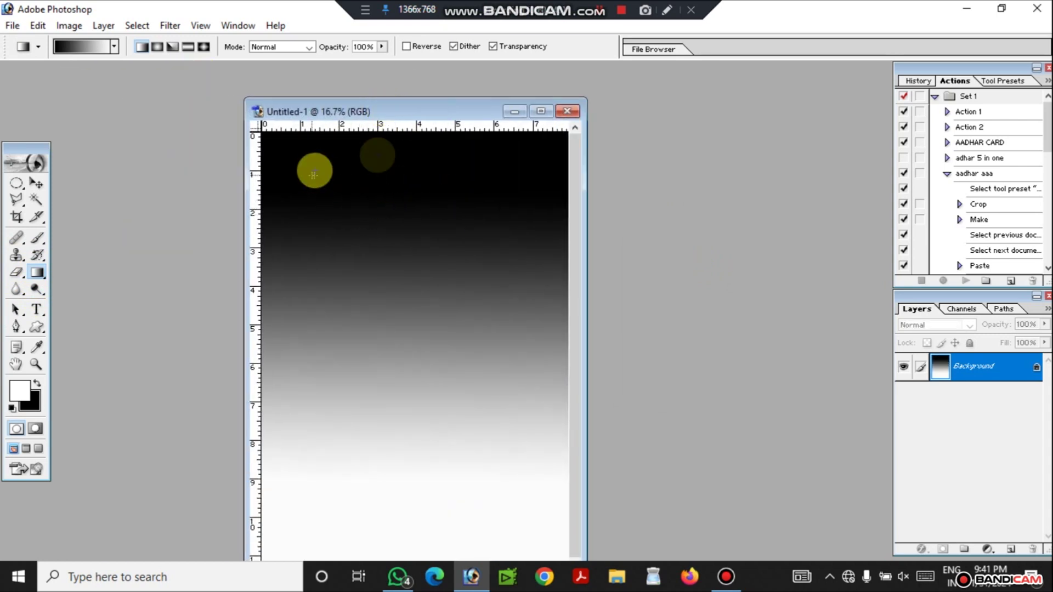
click(38, 241)
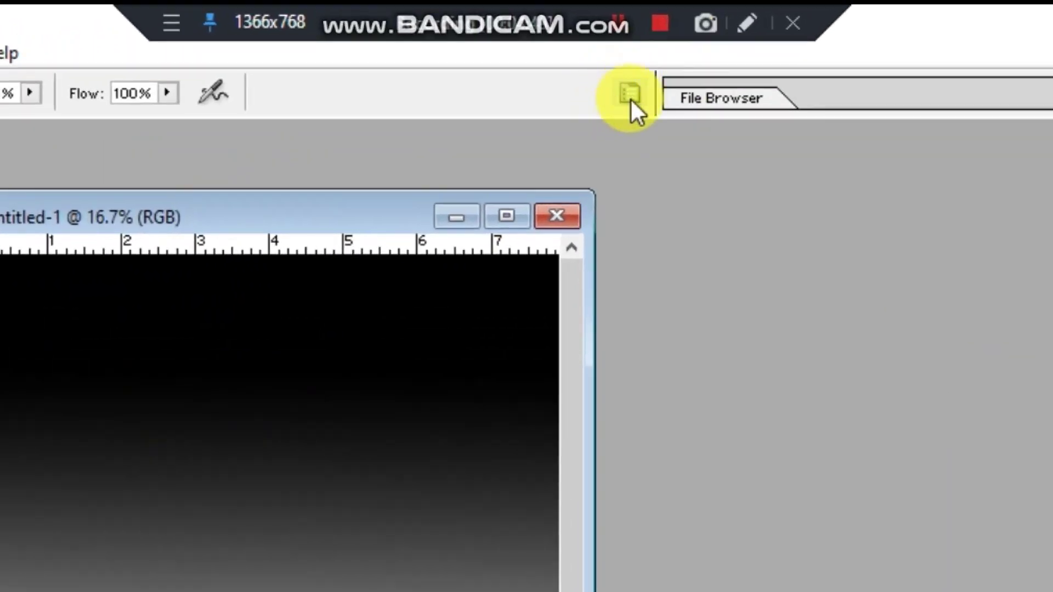
click(629, 94)
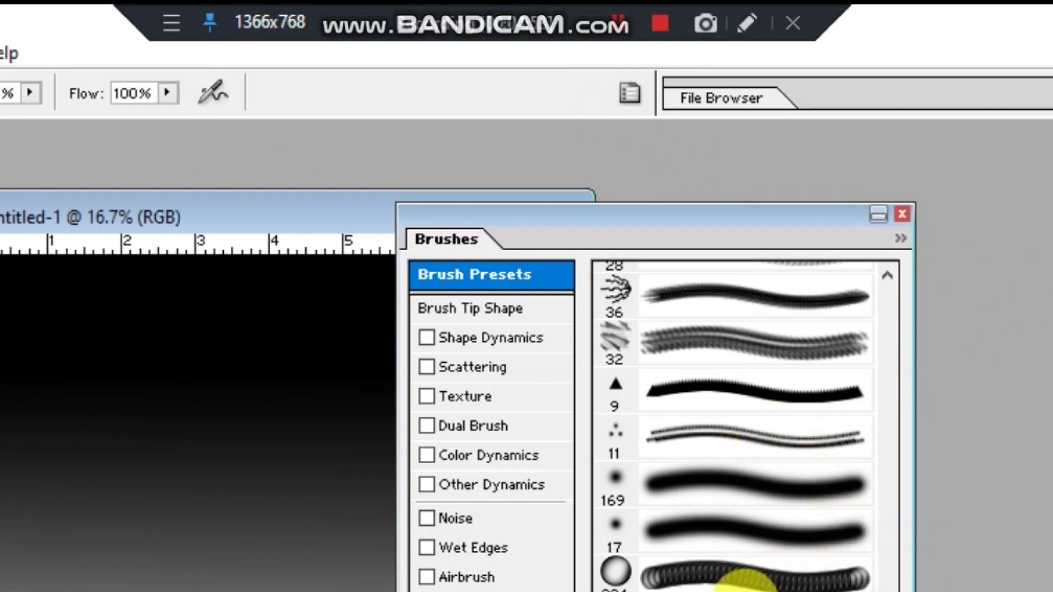
click(597, 392)
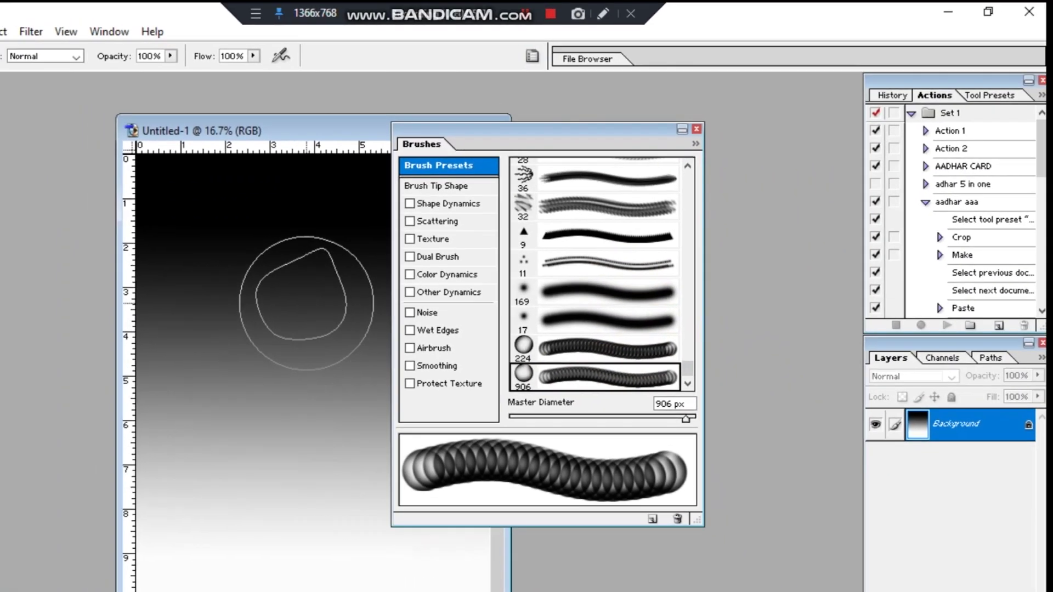
click(433, 186)
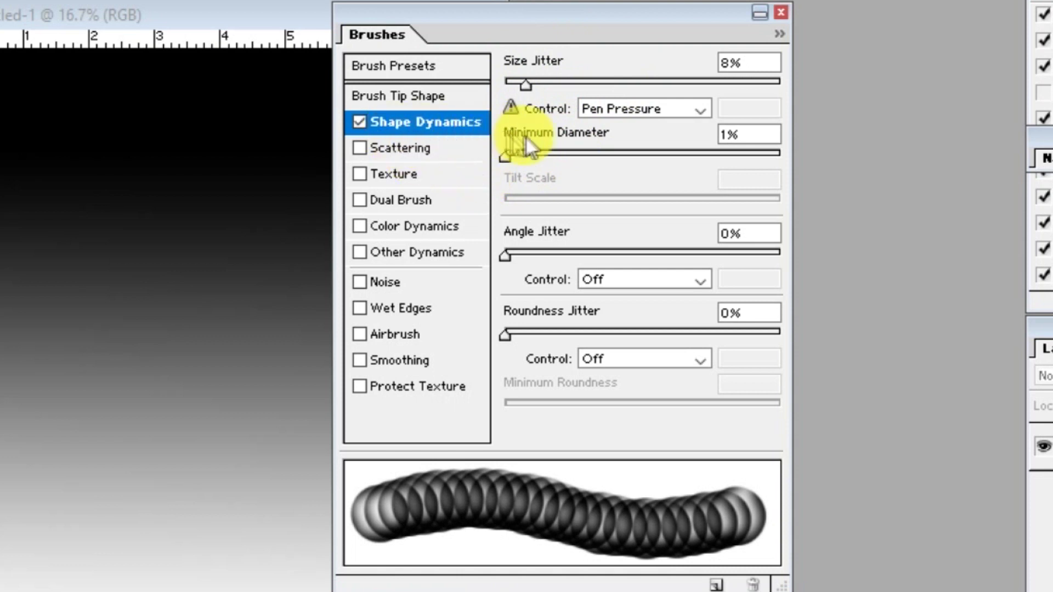
- In Shape Dynamics, set Size Jitter to 9% and Angle Jitter to 2%
click(529, 91)
drag(528, 91, 534, 91)
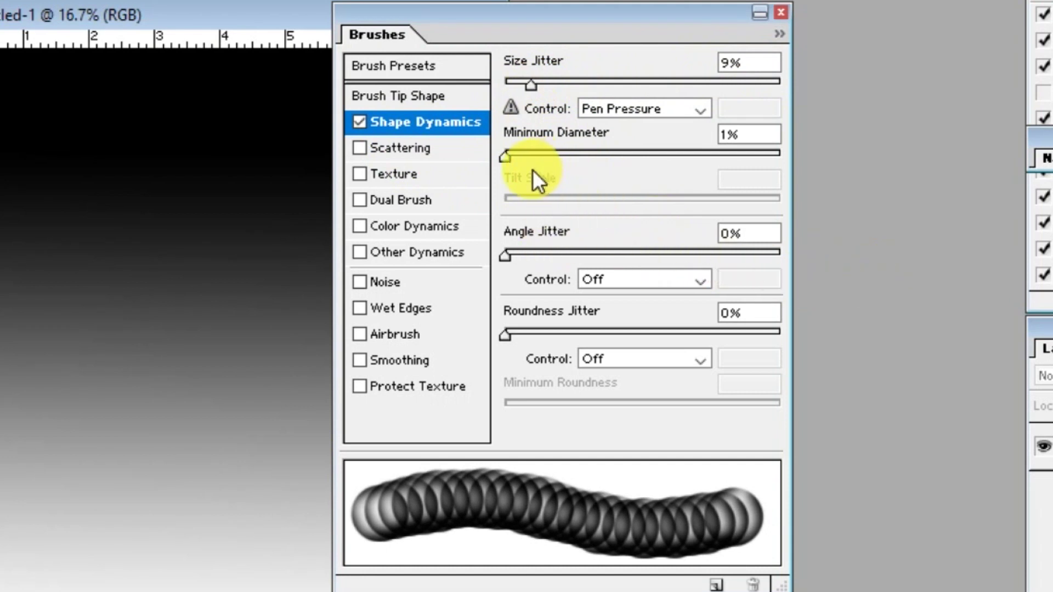
drag(508, 250, 512, 250)
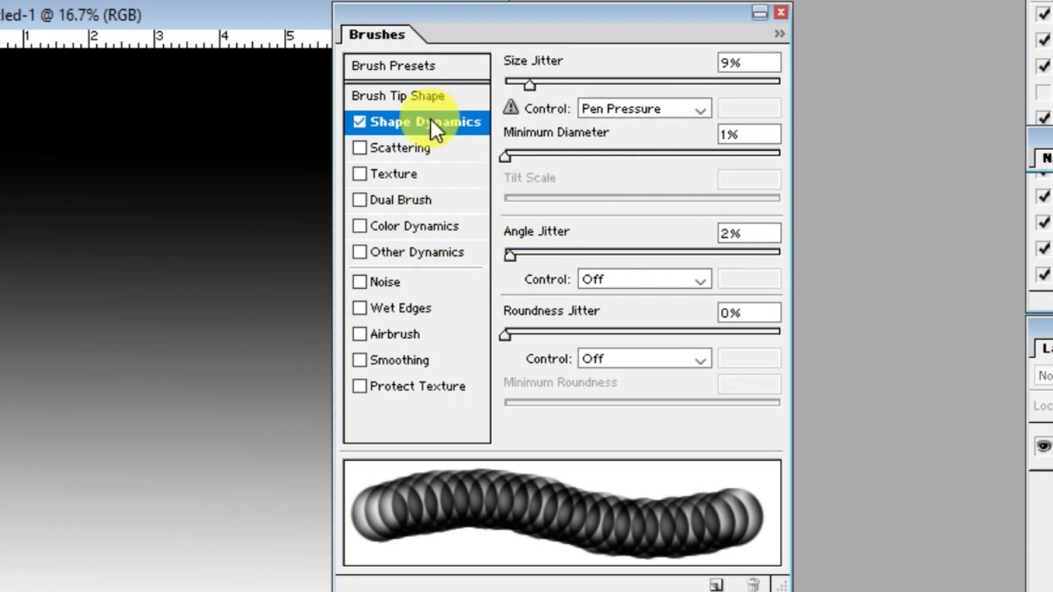
- Enable Scattering at 313% with slightly raised count jitter, and turn on Color Dynamics
click(357, 149)
click(414, 149)
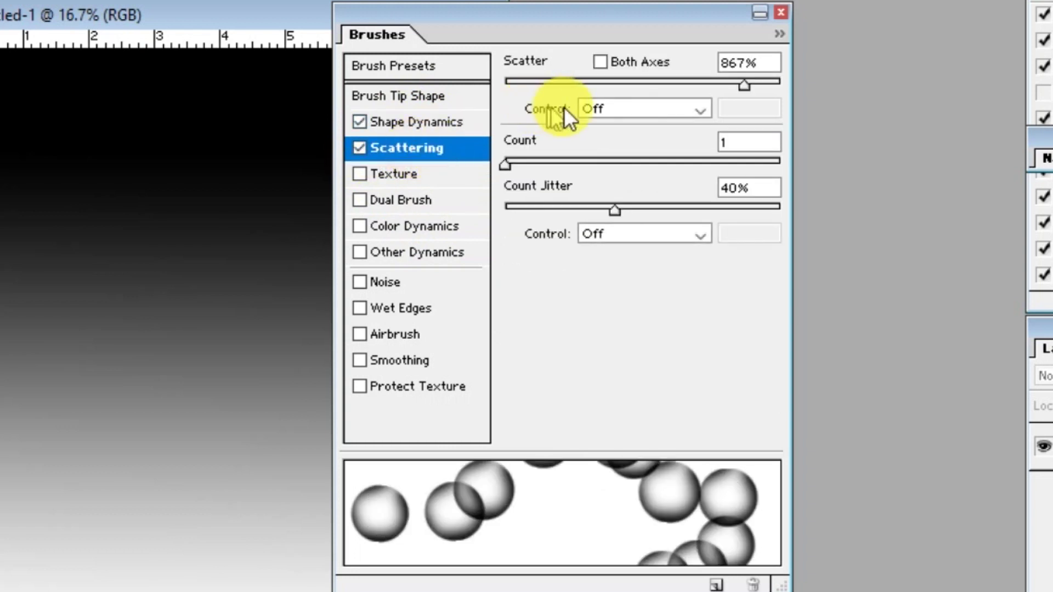
click(651, 82)
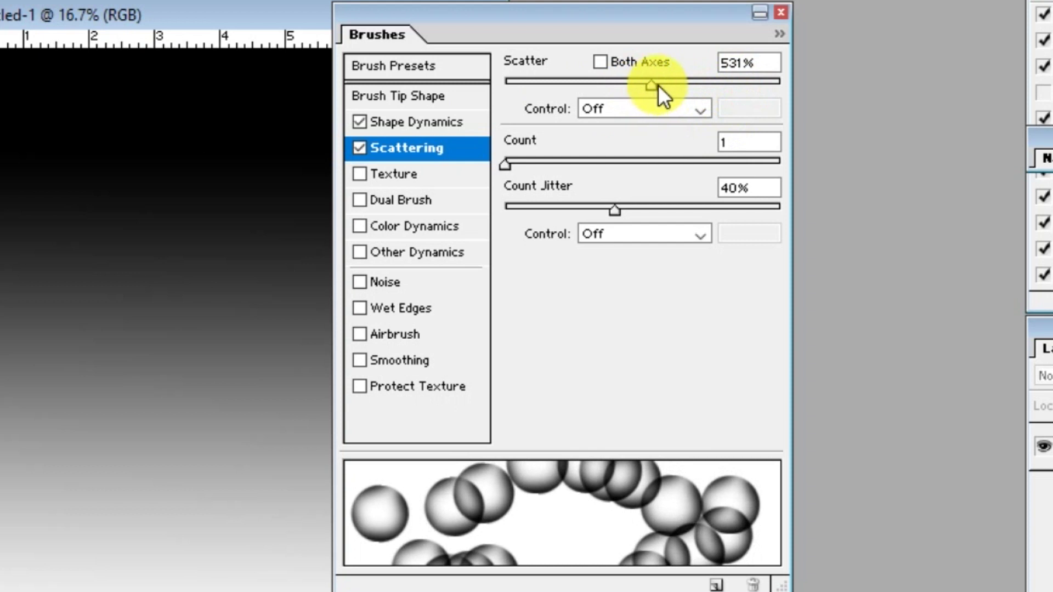
mouse_move(651, 83)
mouse_down()
mouse_move(715, 82)
mouse_move(548, 87)
mouse_move(591, 87)
mouse_up()
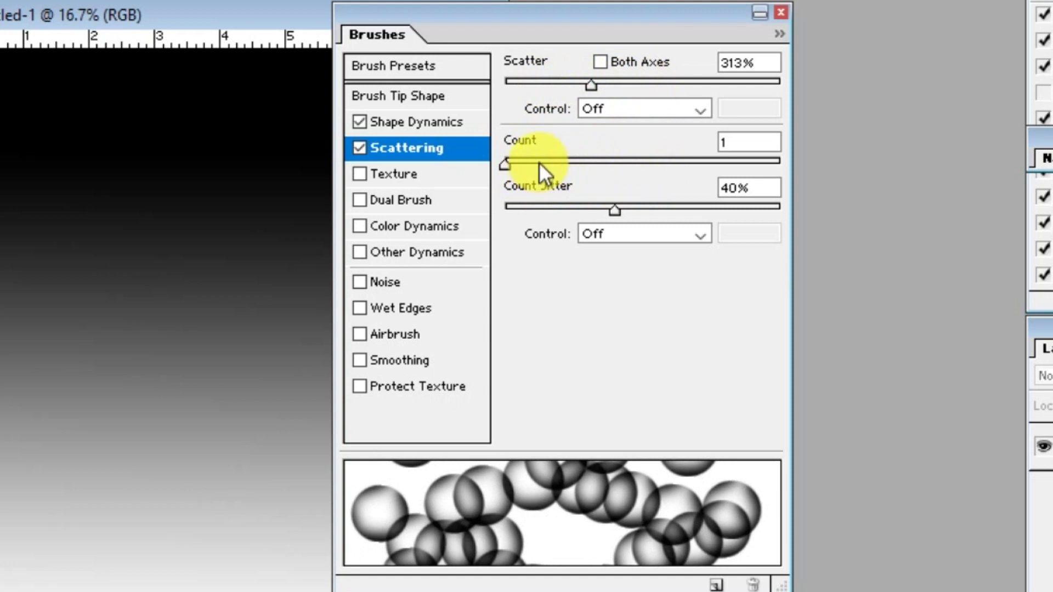
mouse_move(605, 211)
mouse_down()
mouse_move(675, 212)
mouse_move(614, 208)
mouse_up()
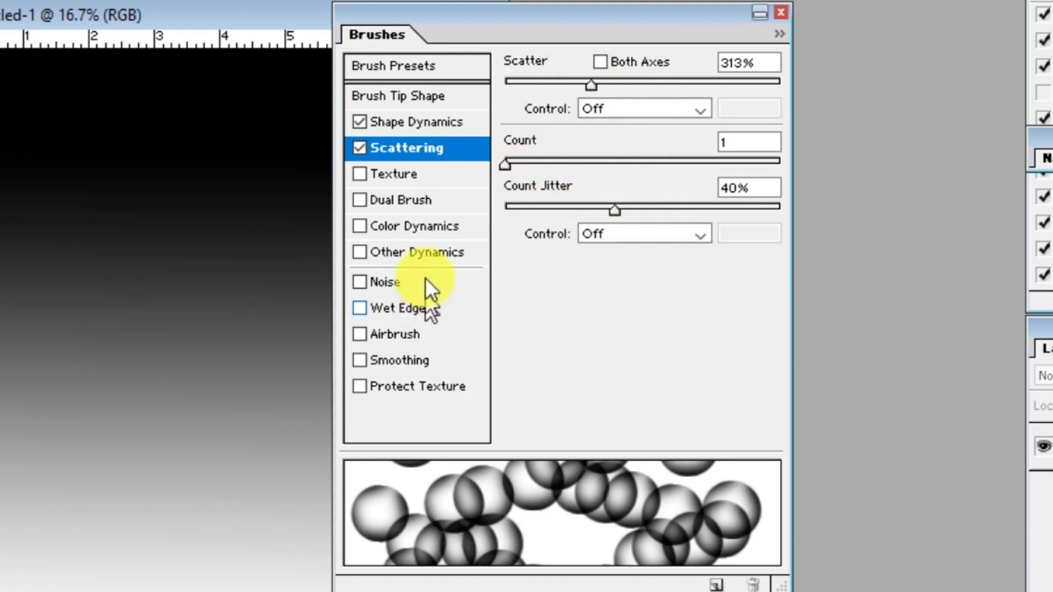
click(423, 235)
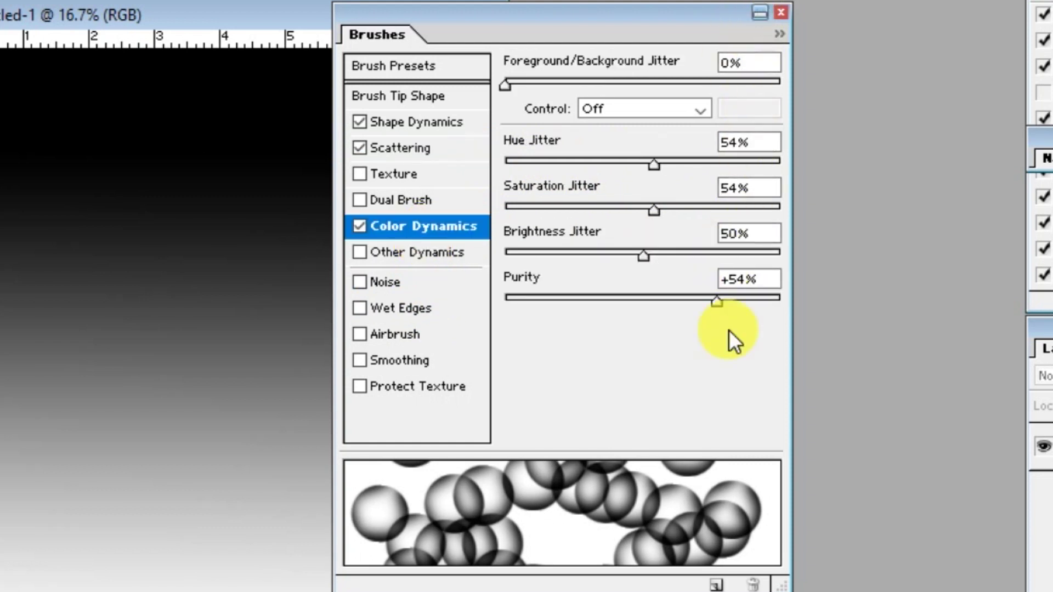
click(783, 17)
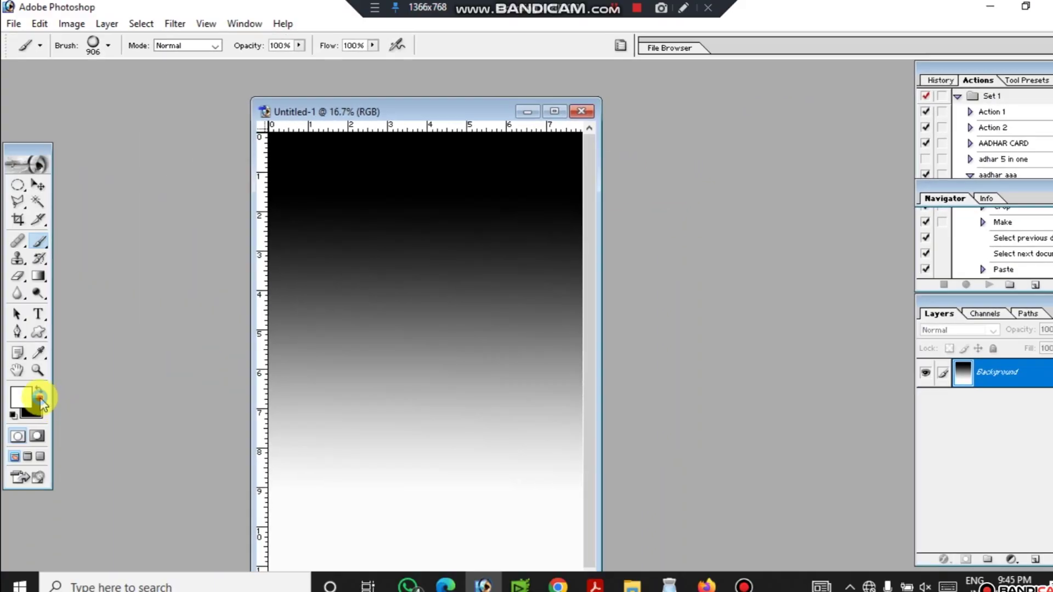
- Set the background colour to pure red
click(40, 401)
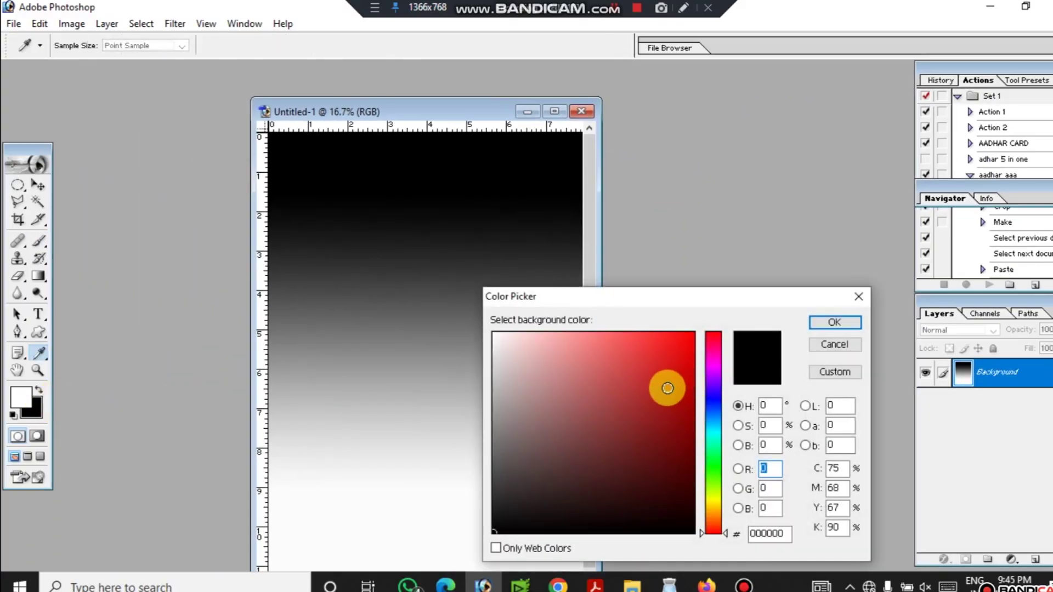
drag(667, 388, 704, 319)
click(833, 323)
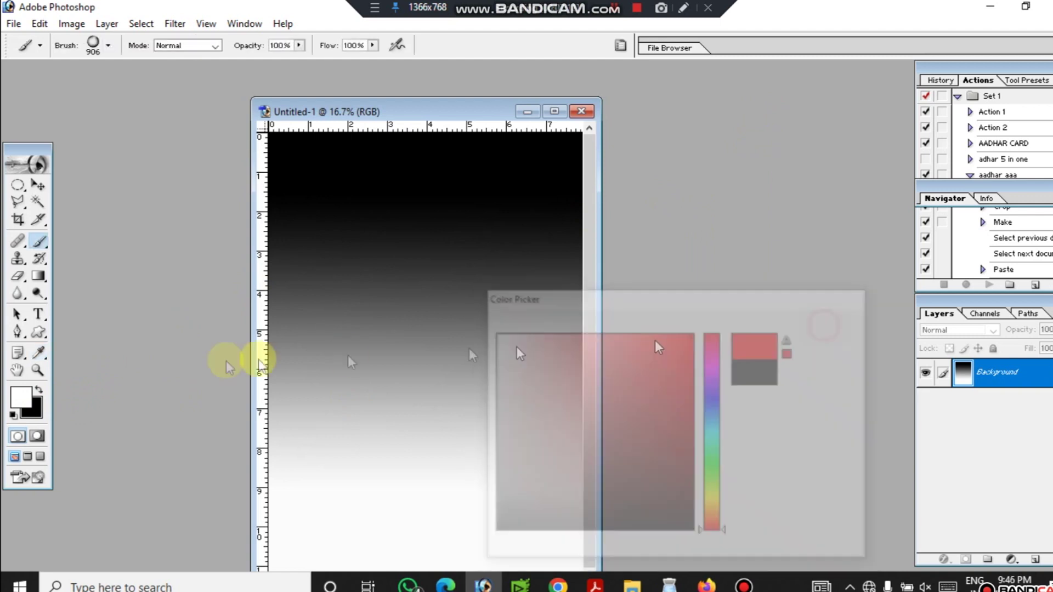
- Set the foreground colour to a bright deep blue
click(23, 397)
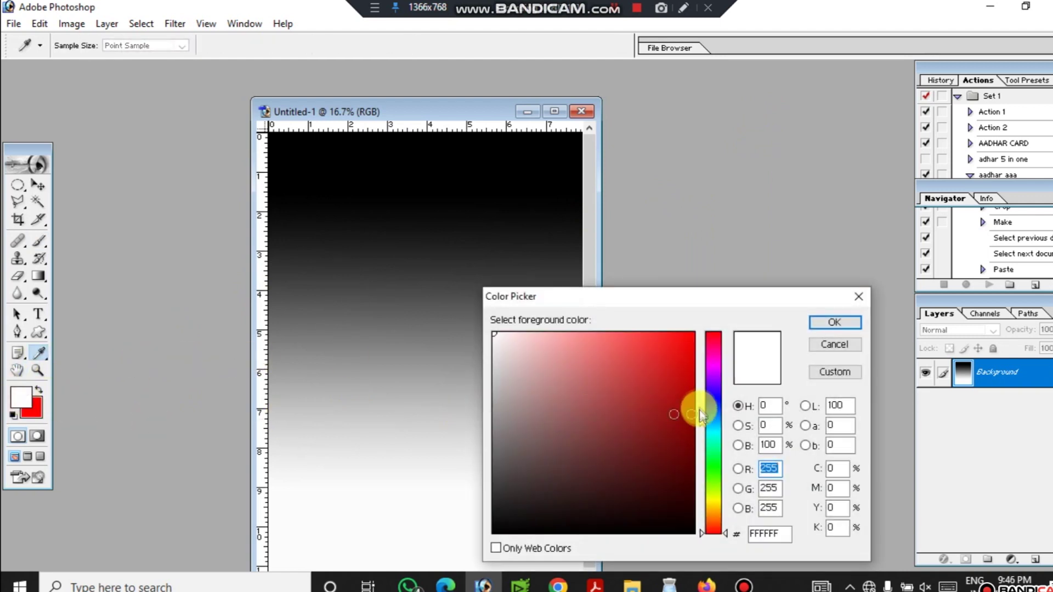
click(712, 405)
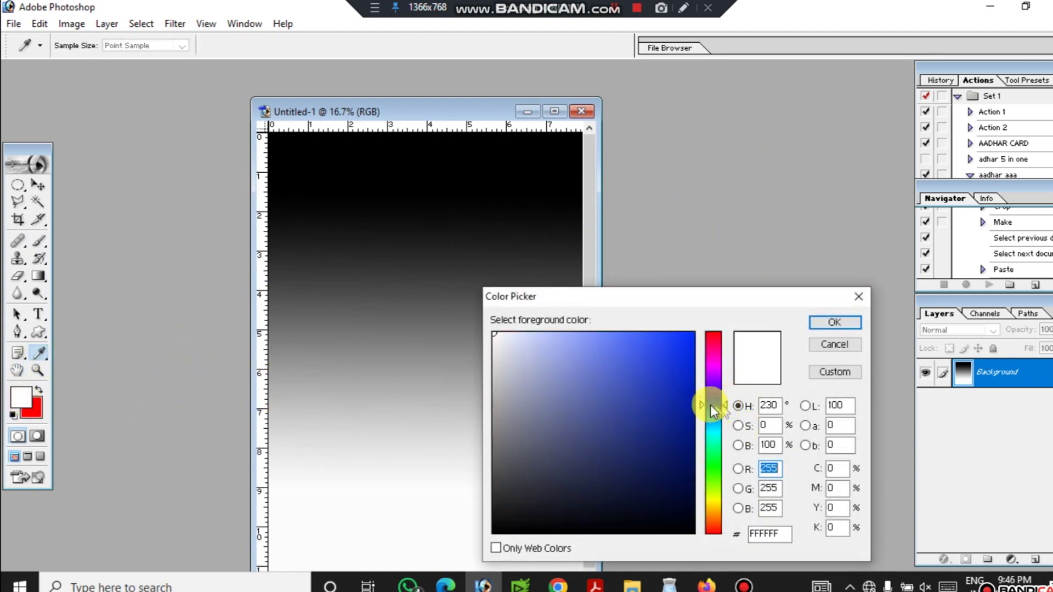
drag(711, 411, 712, 403)
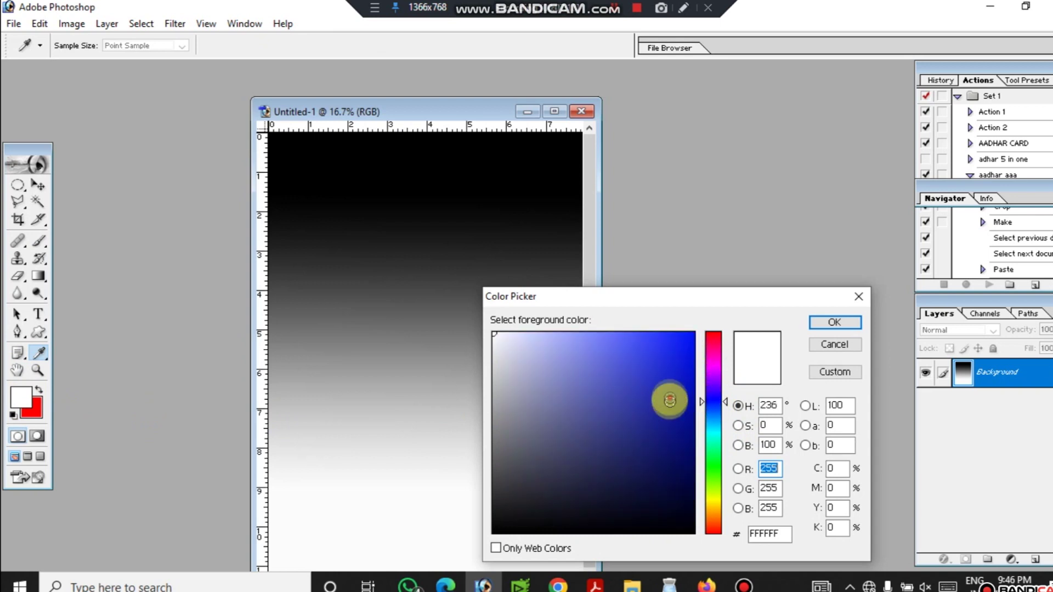
click(669, 400)
click(831, 324)
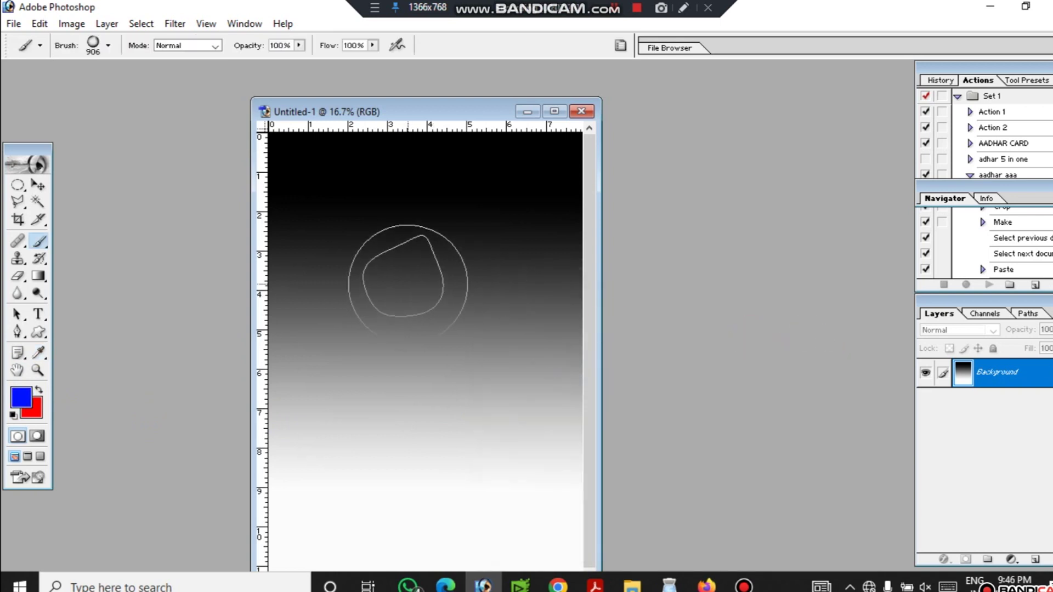
- Set the bubble brush to 600 px and paint overlapping blue, magenta and teal bubbles across the gradient
key(bracketleft)
key(bracketleft)
key(bracketleft)
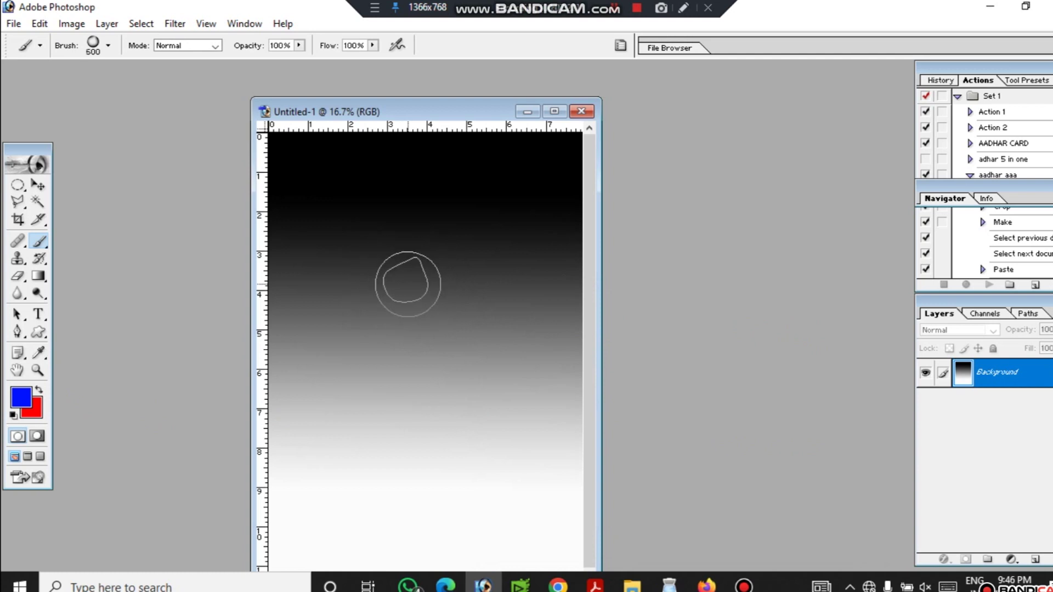
key(bracketright)
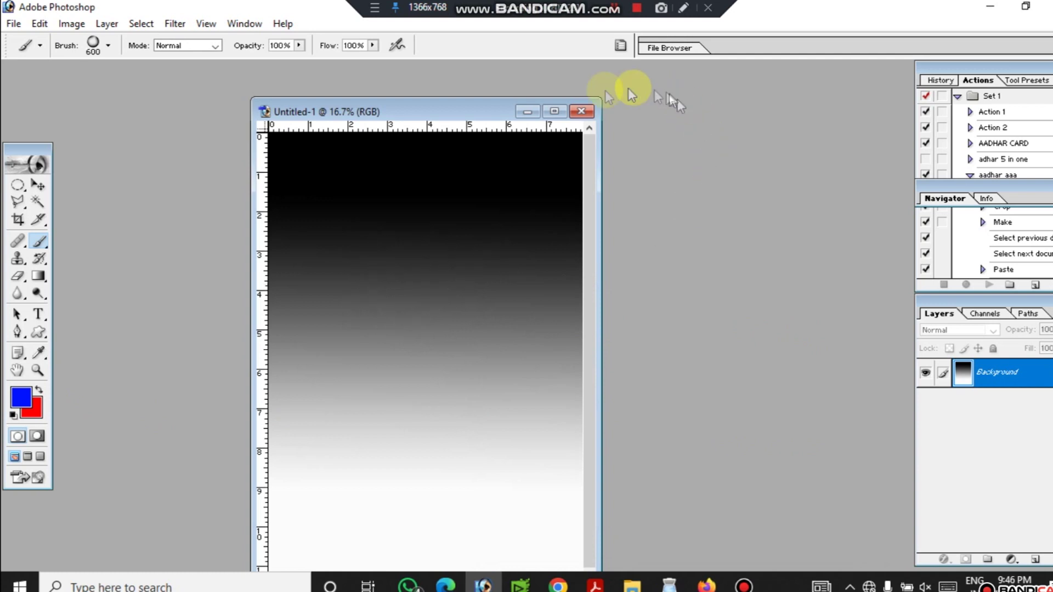
click(553, 111)
mouse_move(514, 255)
mouse_down()
mouse_move(526, 384)
mouse_move(517, 400)
mouse_move(447, 329)
mouse_move(546, 172)
mouse_up()
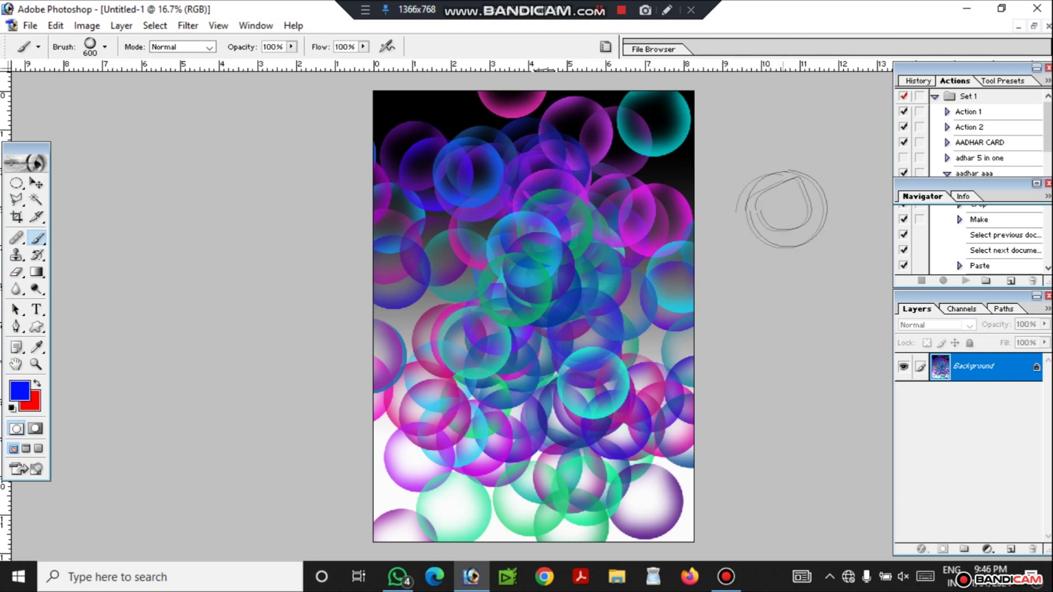
right_click(496, 254)
drag(661, 345, 662, 411)
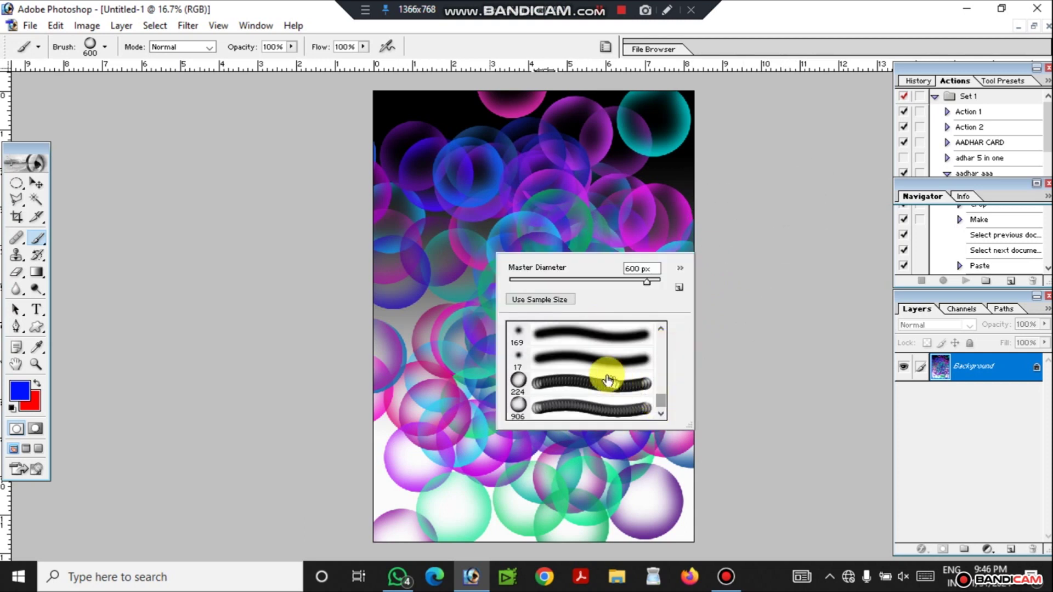
scroll(588, 371, up, 3)
click(570, 359)
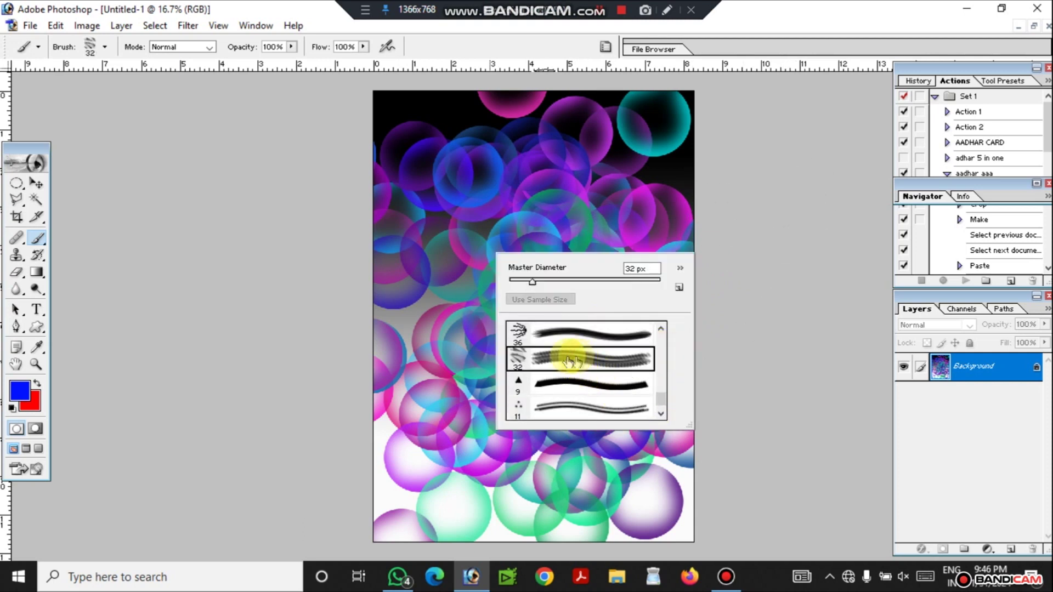
scroll(551, 357, up, 1)
click(535, 360)
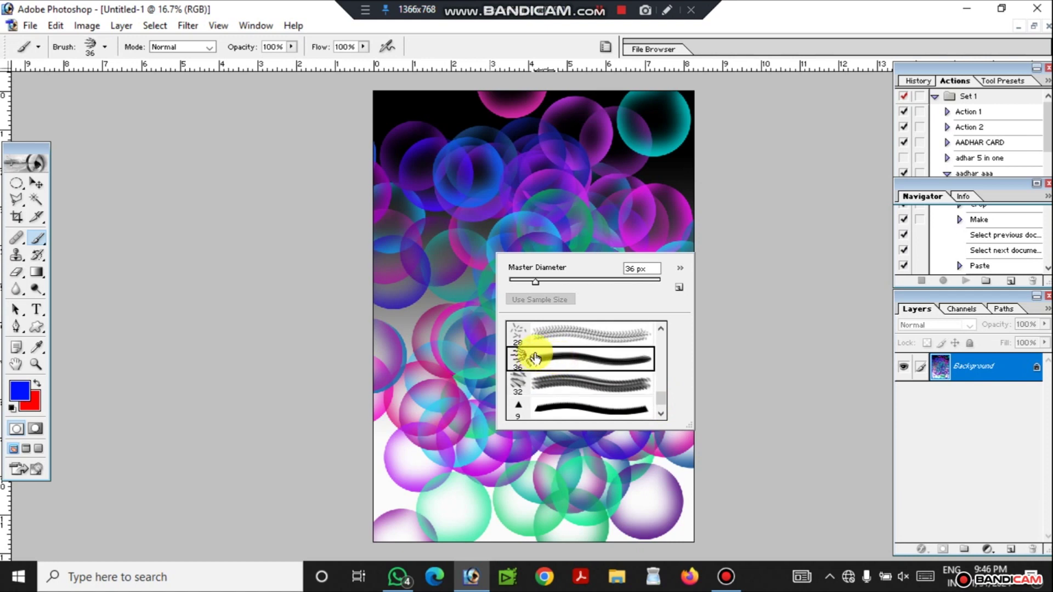
double_click(512, 353)
drag(433, 282, 438, 346)
key(ctrl+z)
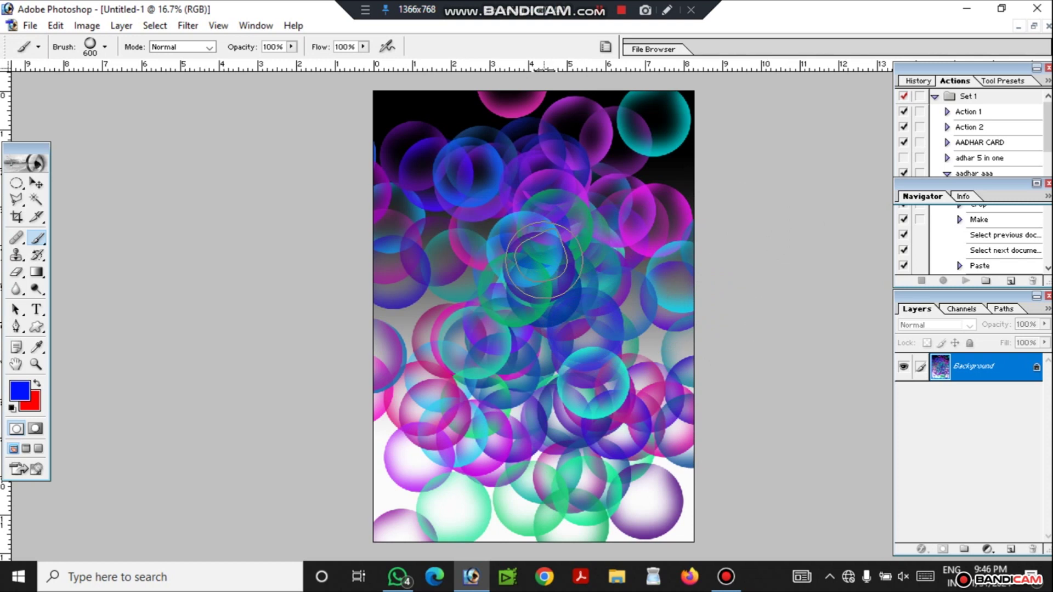